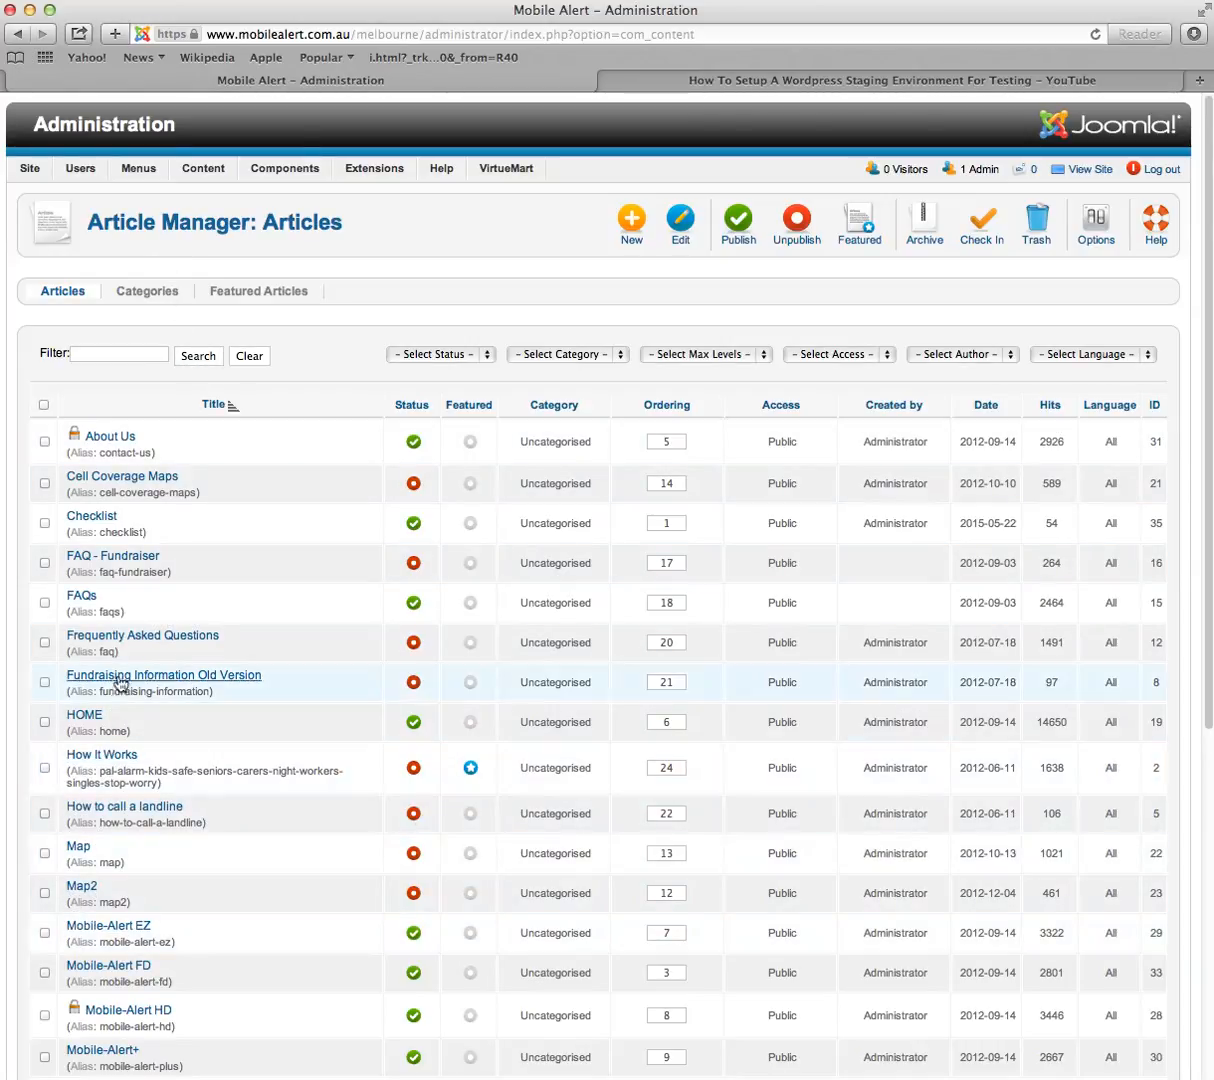
# Step: Open the HOME article from the Articles list in the Edit Article screen
pyautogui.click(97, 717)
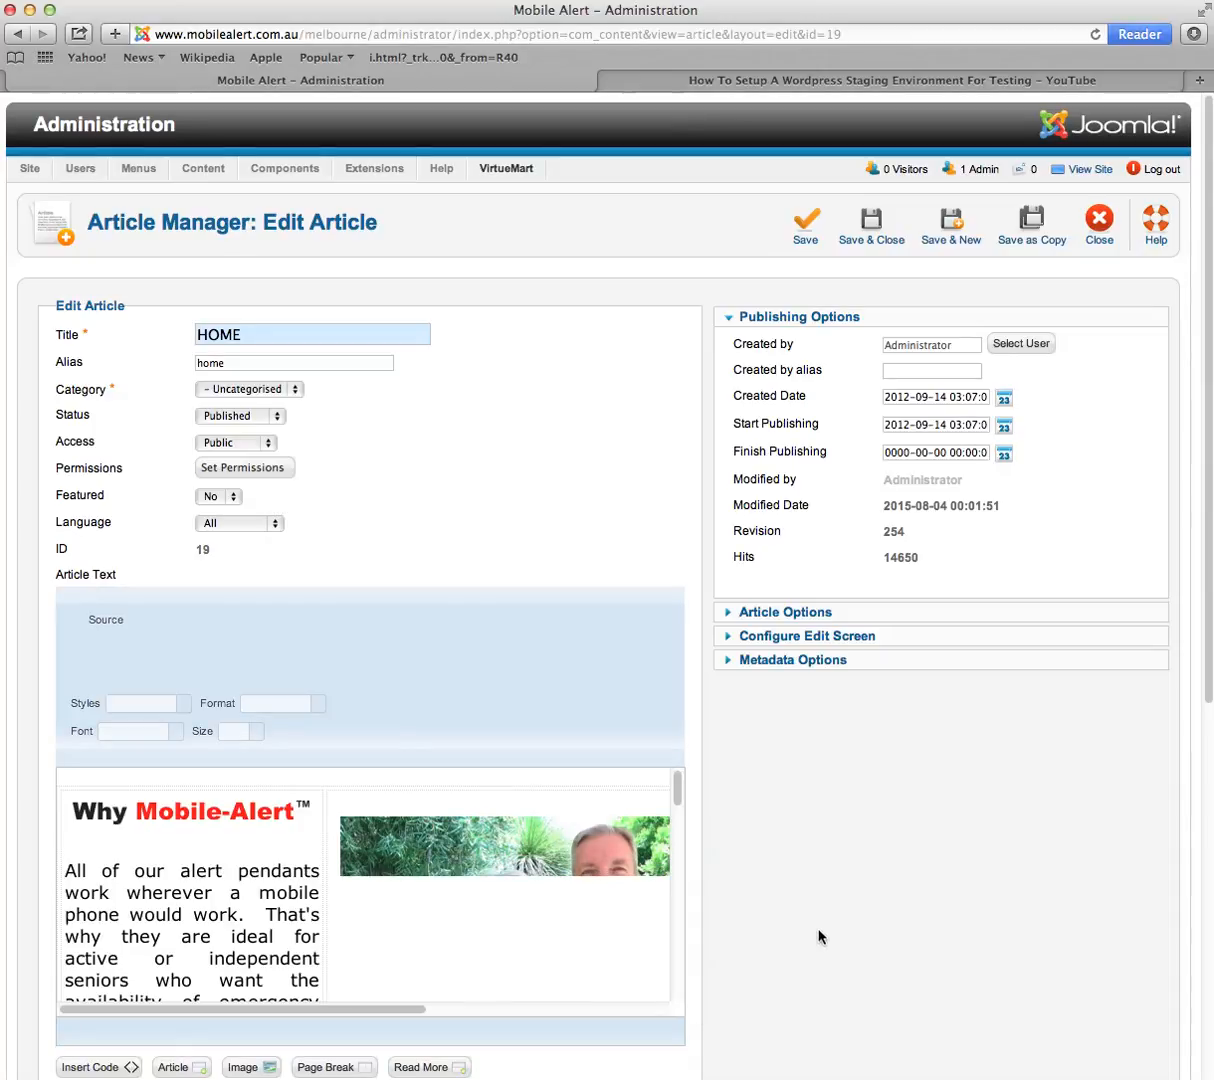
# Step: Drag the editor larger so all three columns show, then select the office contact list under the asterisks
pyautogui.scroll(-5, 1181, 857)
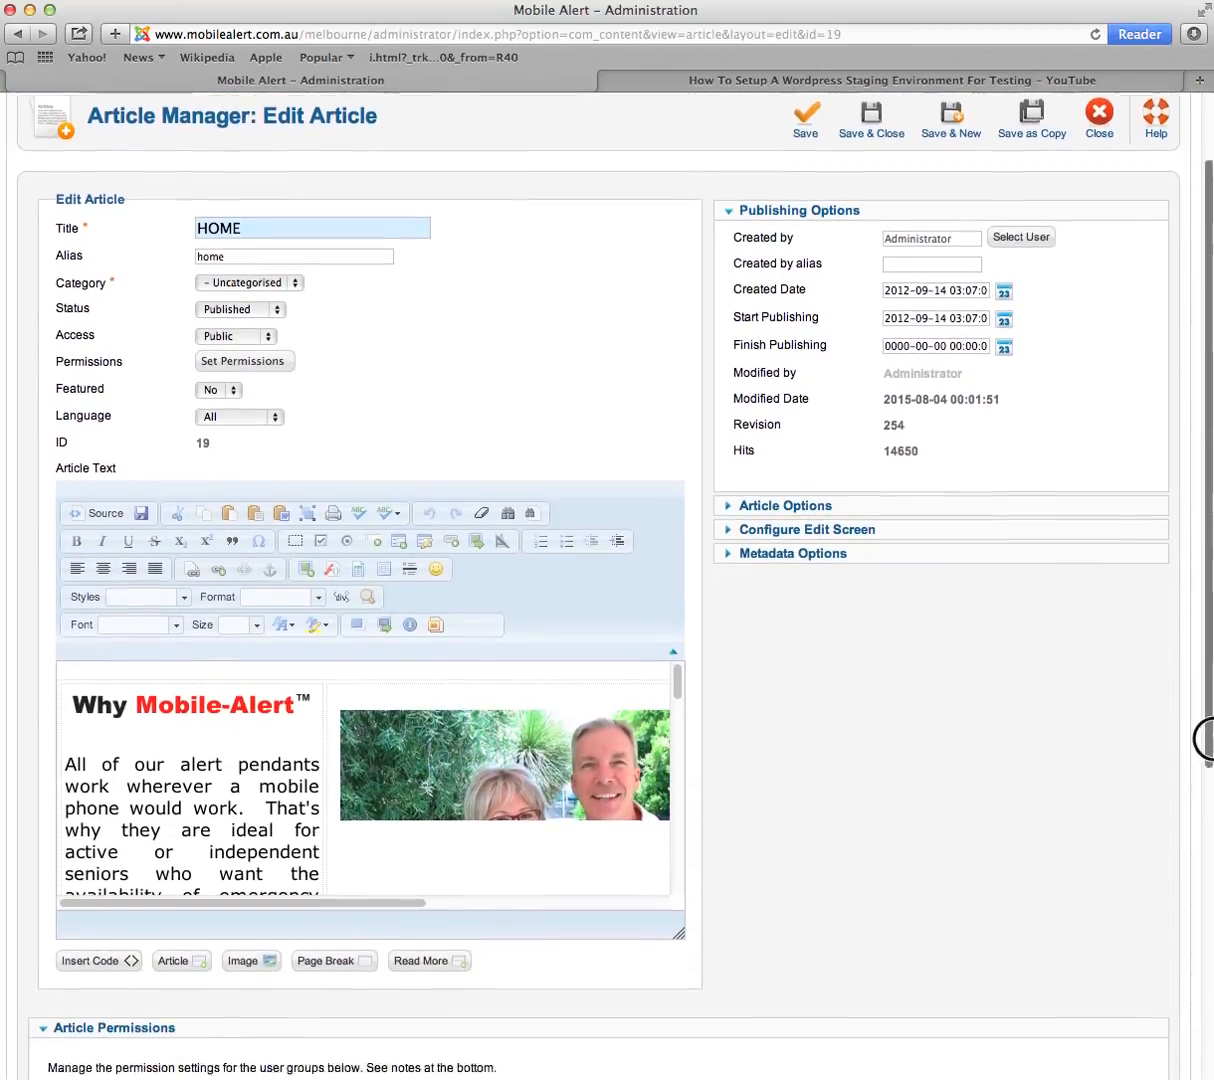
pyautogui.click(689, 713)
pyautogui.moveTo(689, 713); pyautogui.dragTo(1160, 995)
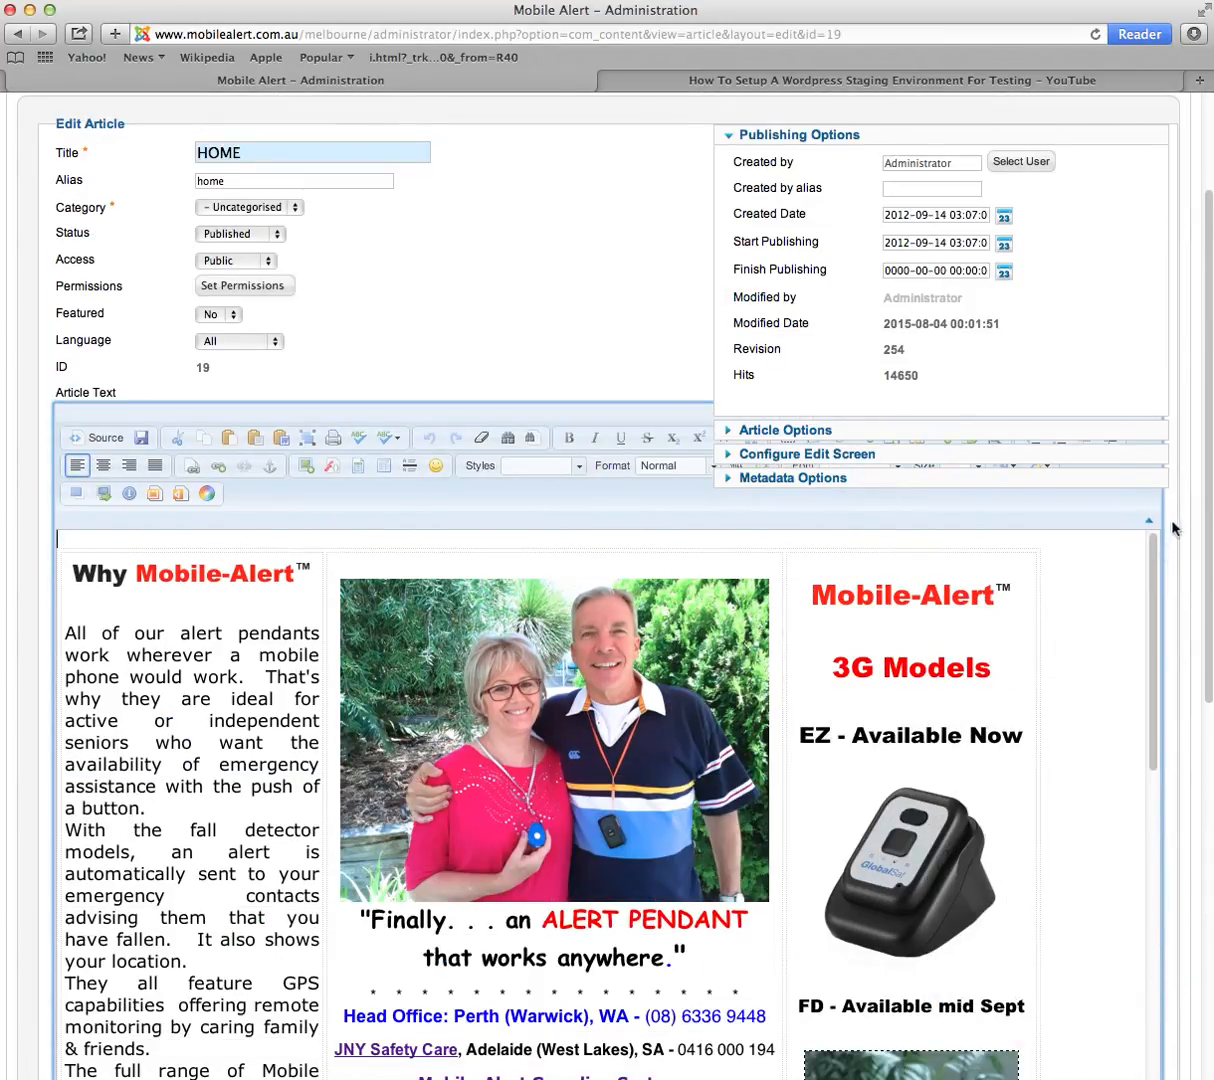
pyautogui.scroll(-5, 1200, 505)
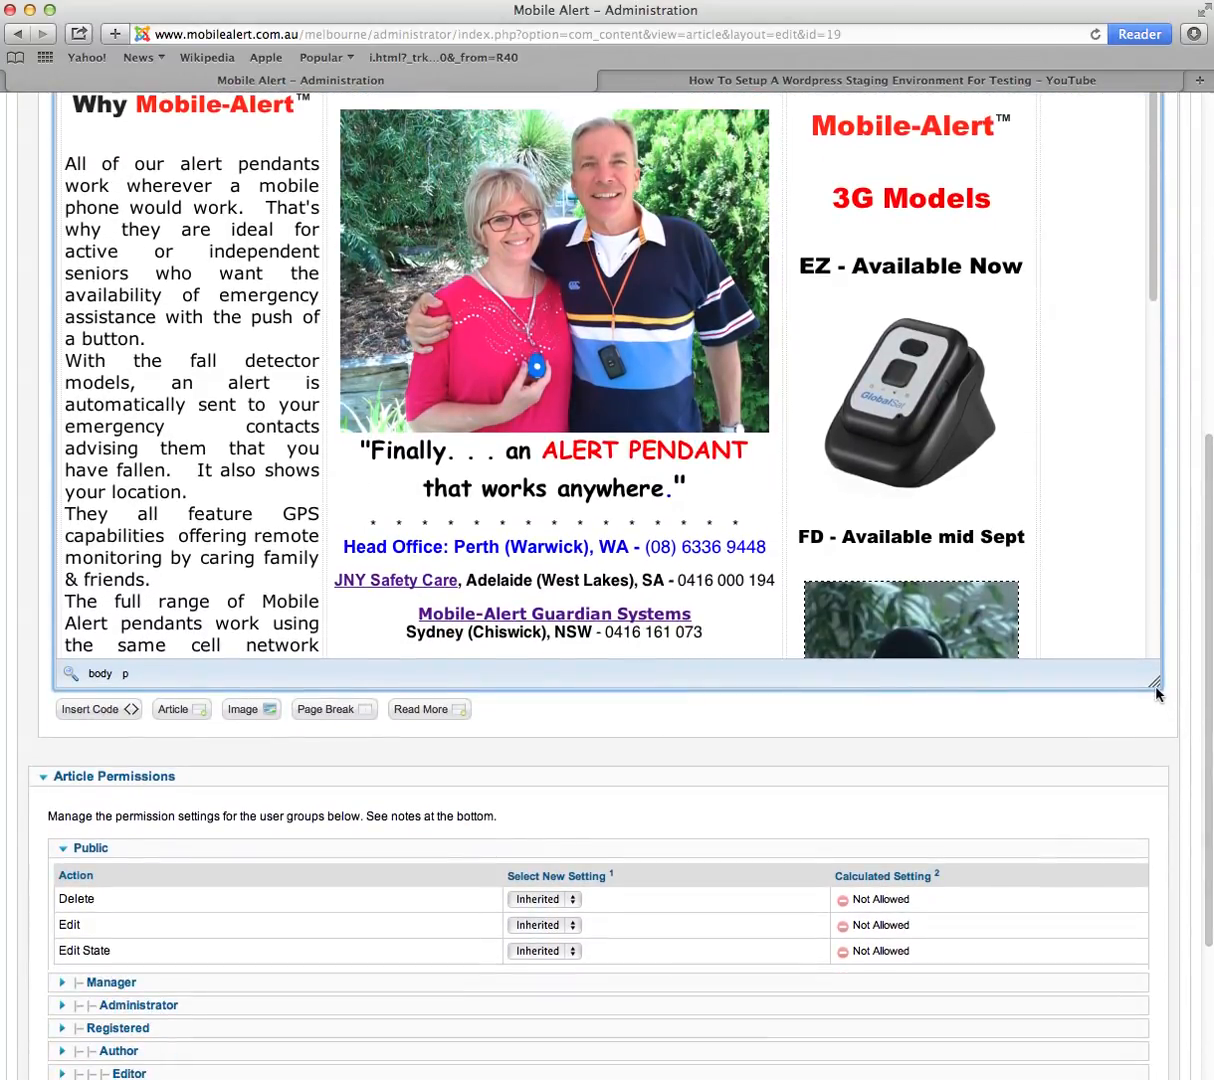
pyautogui.moveTo(1156, 689); pyautogui.dragTo(1171, 881)
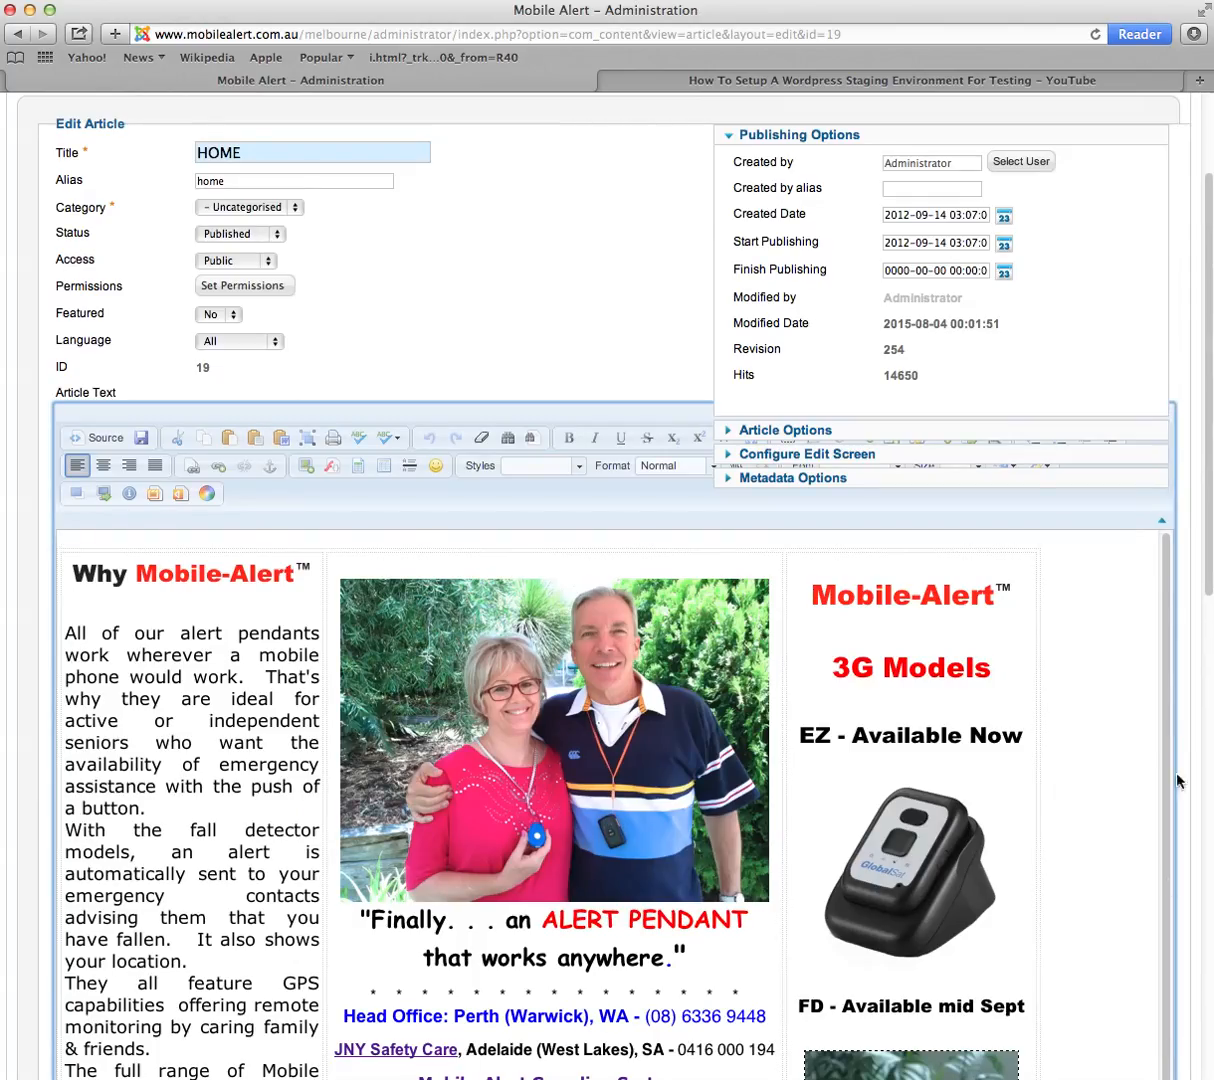
pyautogui.moveTo(1203, 508); pyautogui.dragTo(1206, 677)
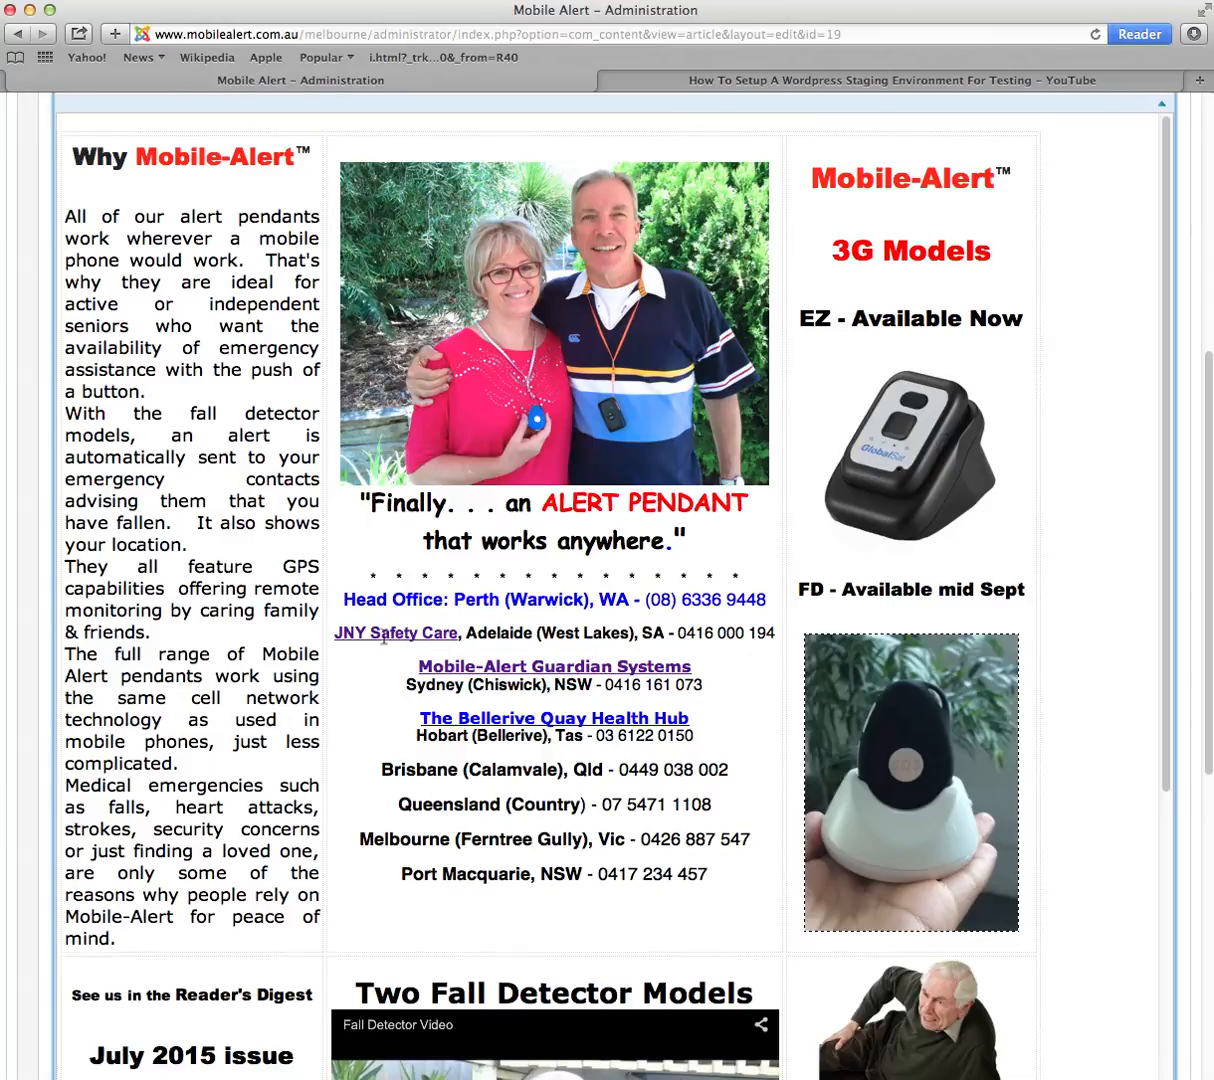
pyautogui.moveTo(341, 600); pyautogui.dragTo(706, 877)
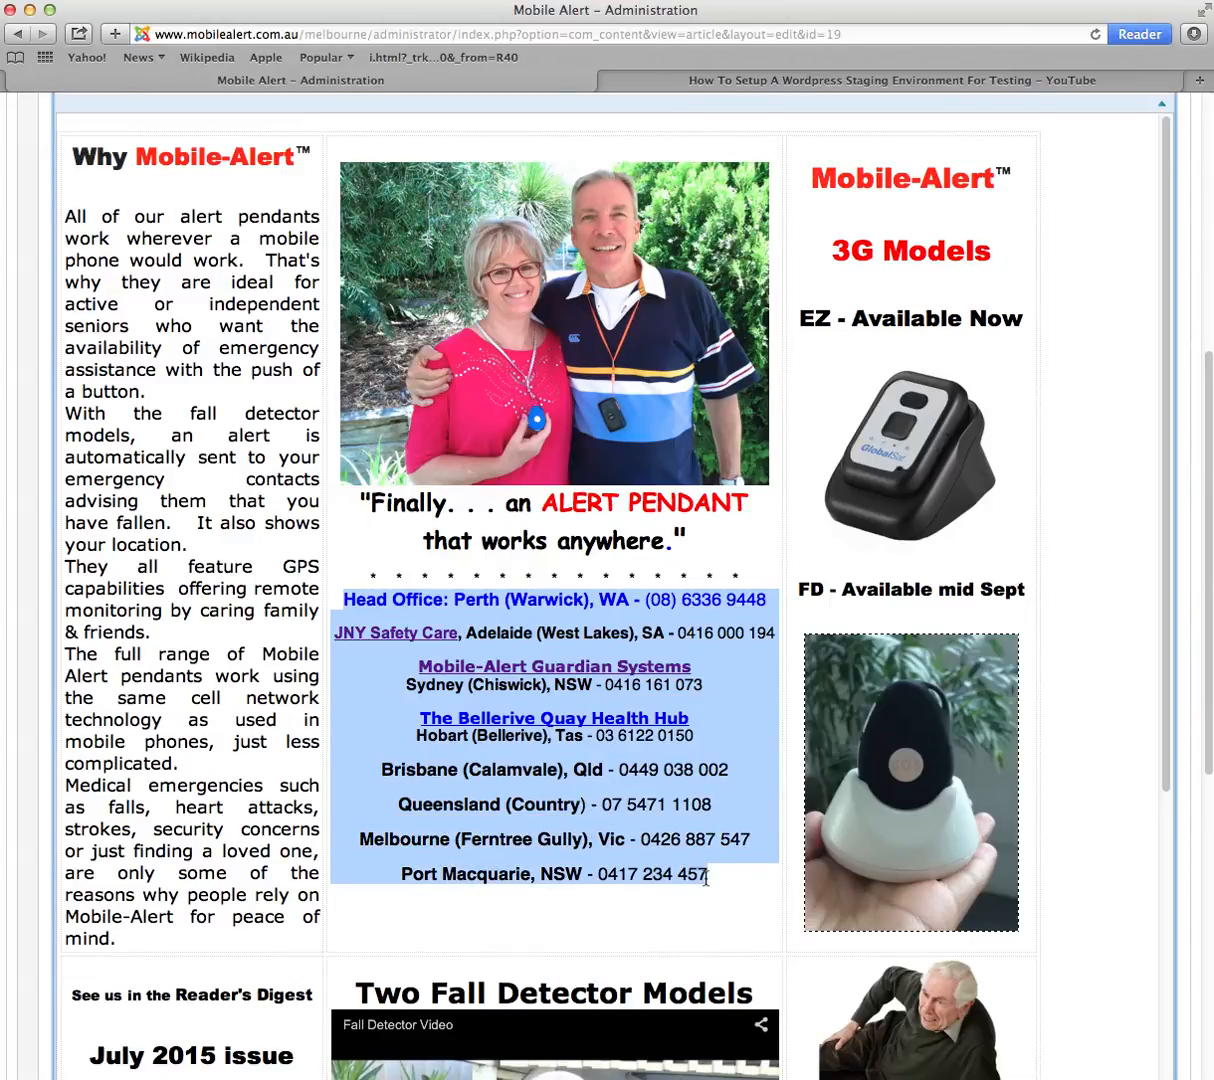
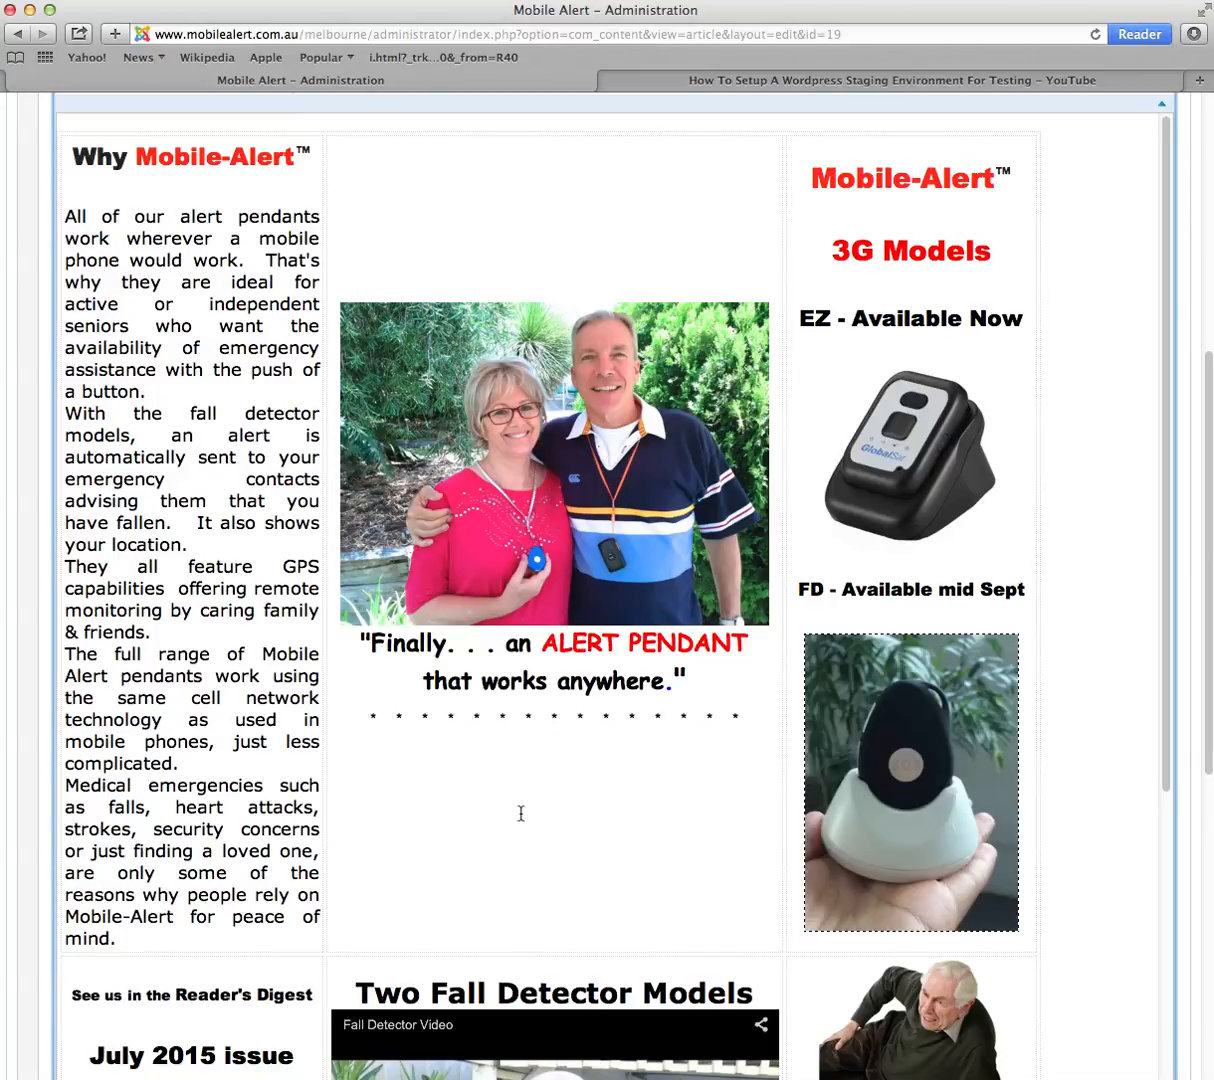
pyautogui.write('Alan')
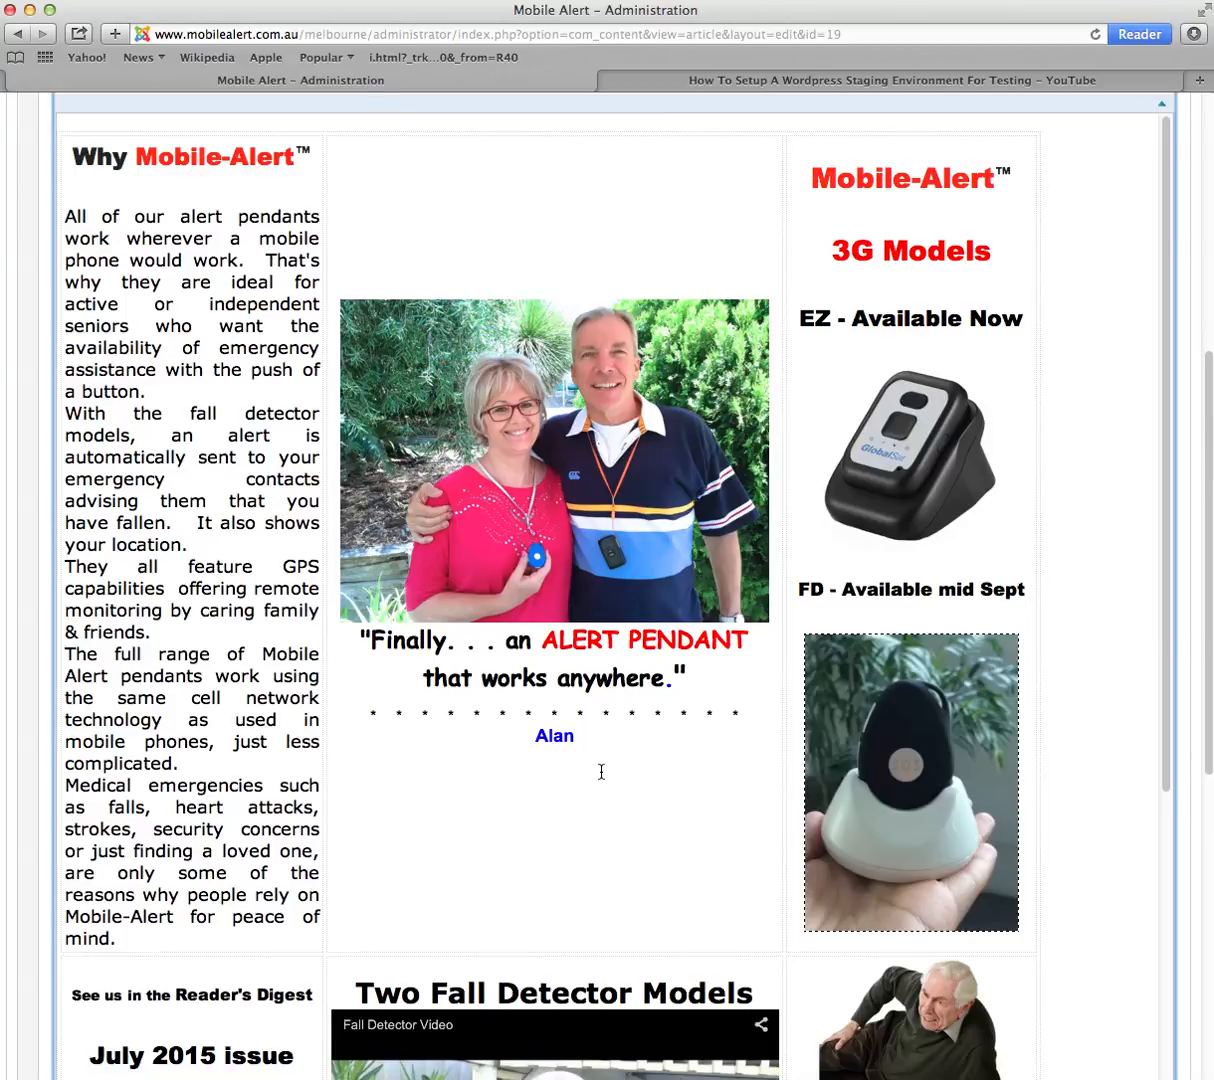
pyautogui.press('Return')
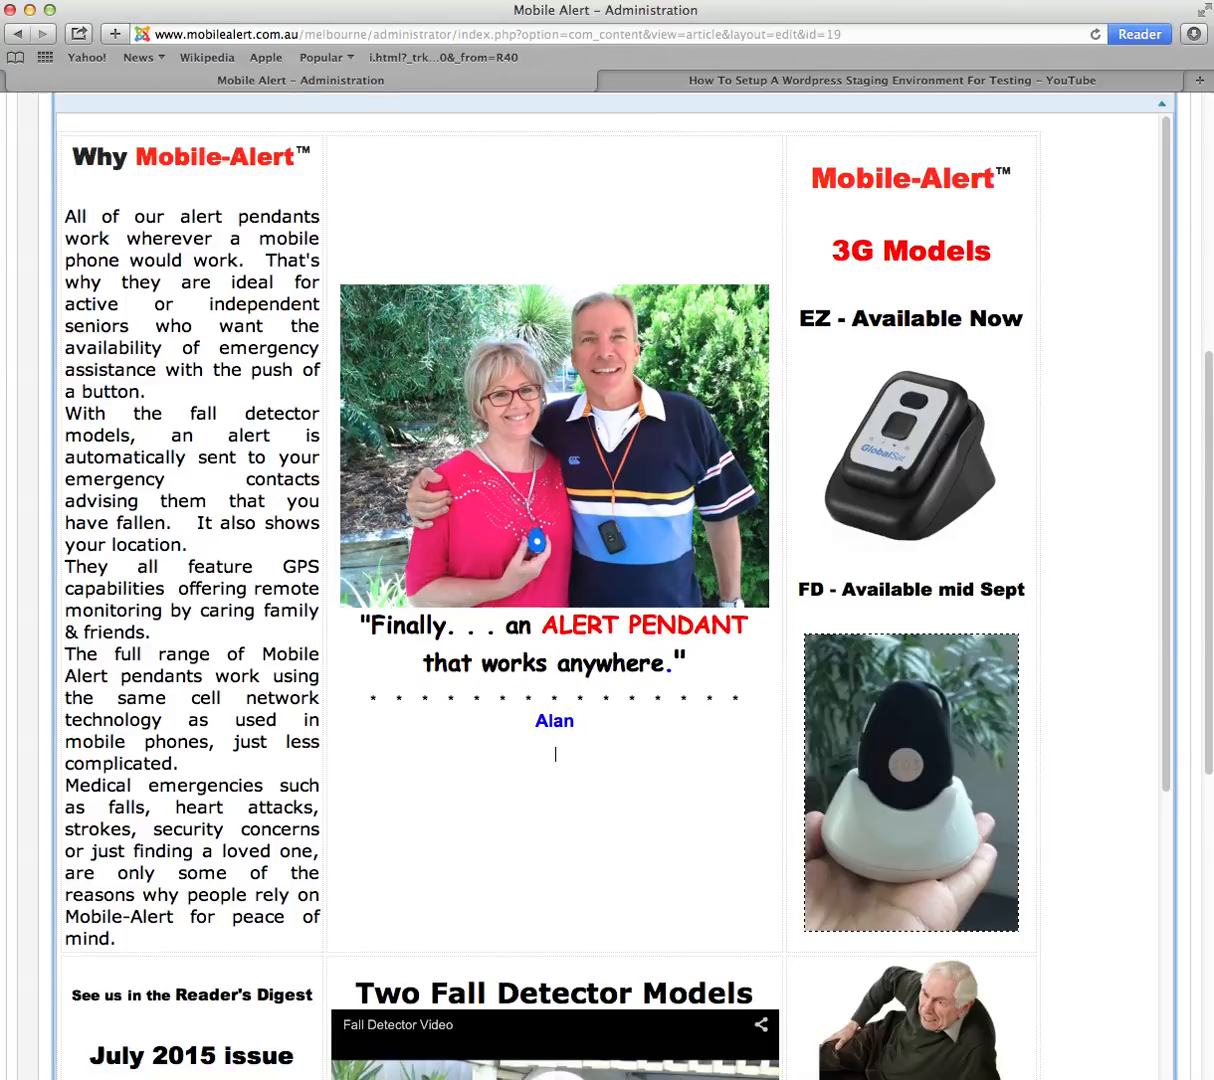
# Step: Collapse the Publishing Options panel and return to the article text
pyautogui.moveTo(1210, 660); pyautogui.dragTo(1195, 420)
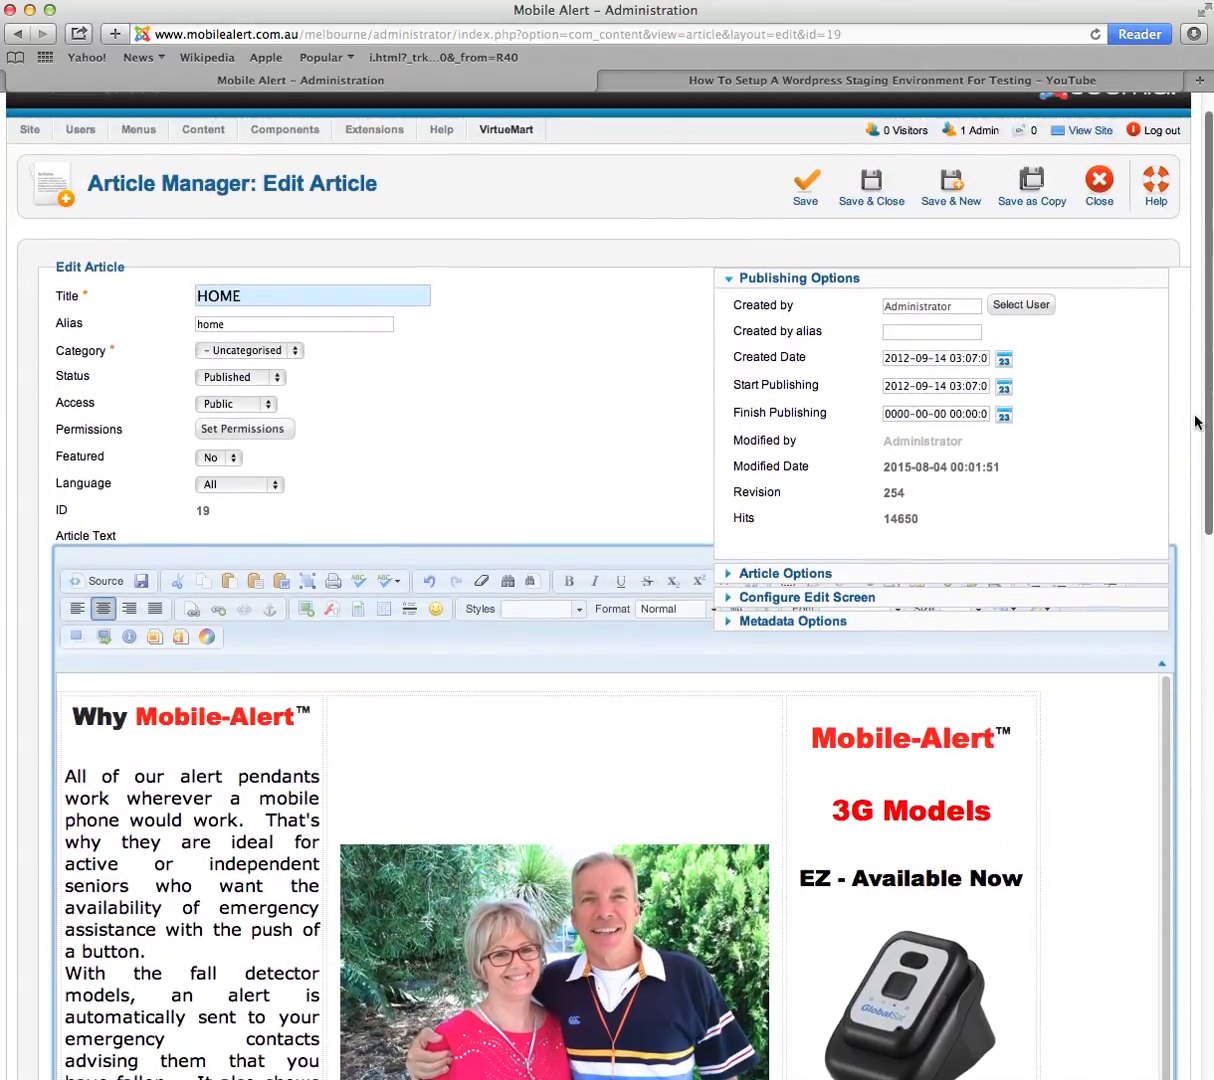
pyautogui.click(727, 280)
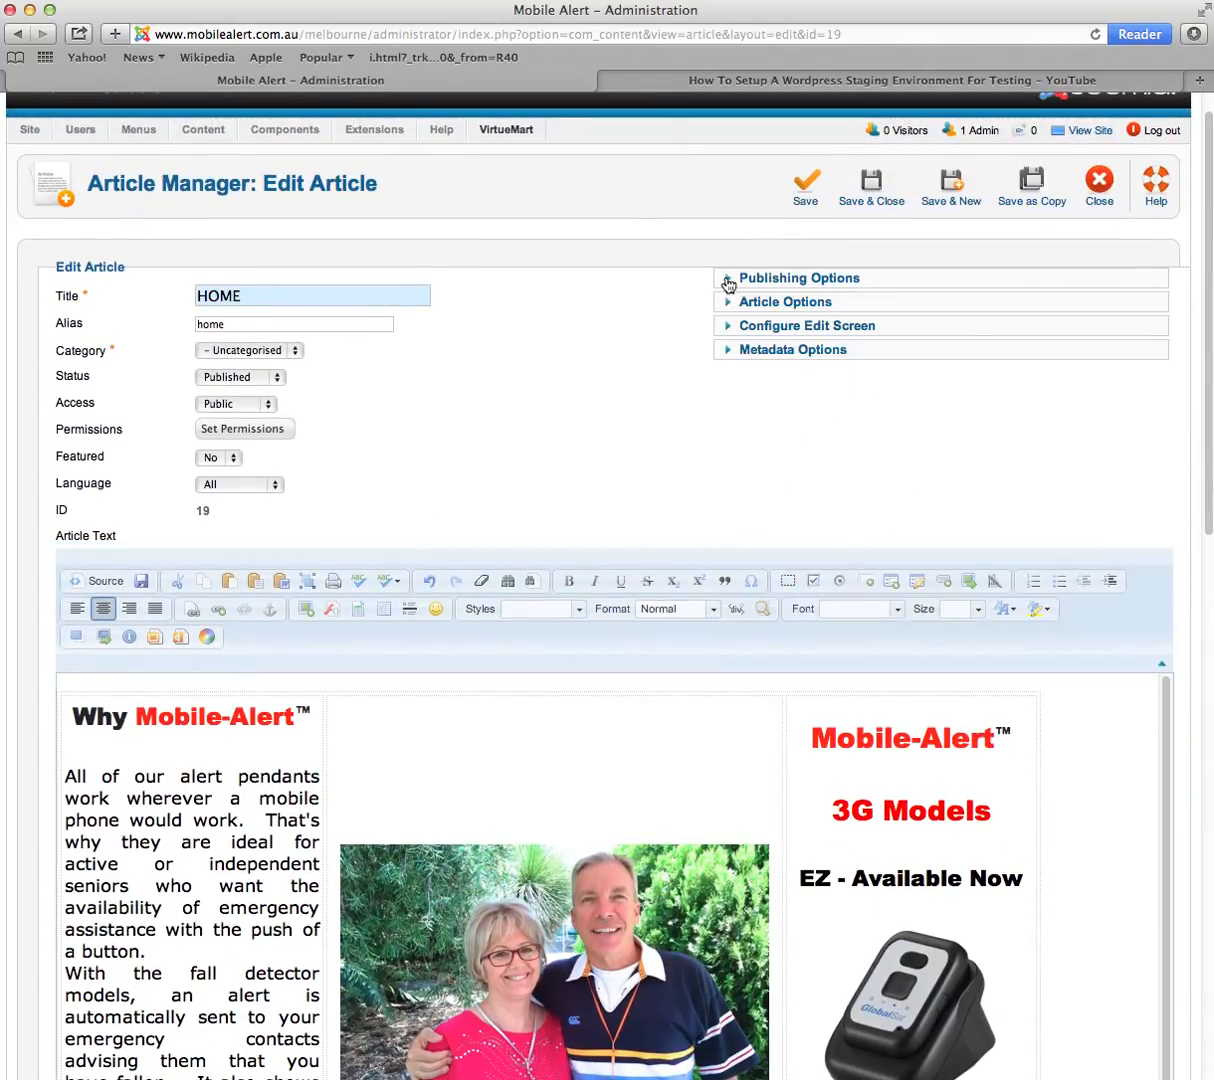
pyautogui.moveTo(1206, 335); pyautogui.dragTo(1200, 515)
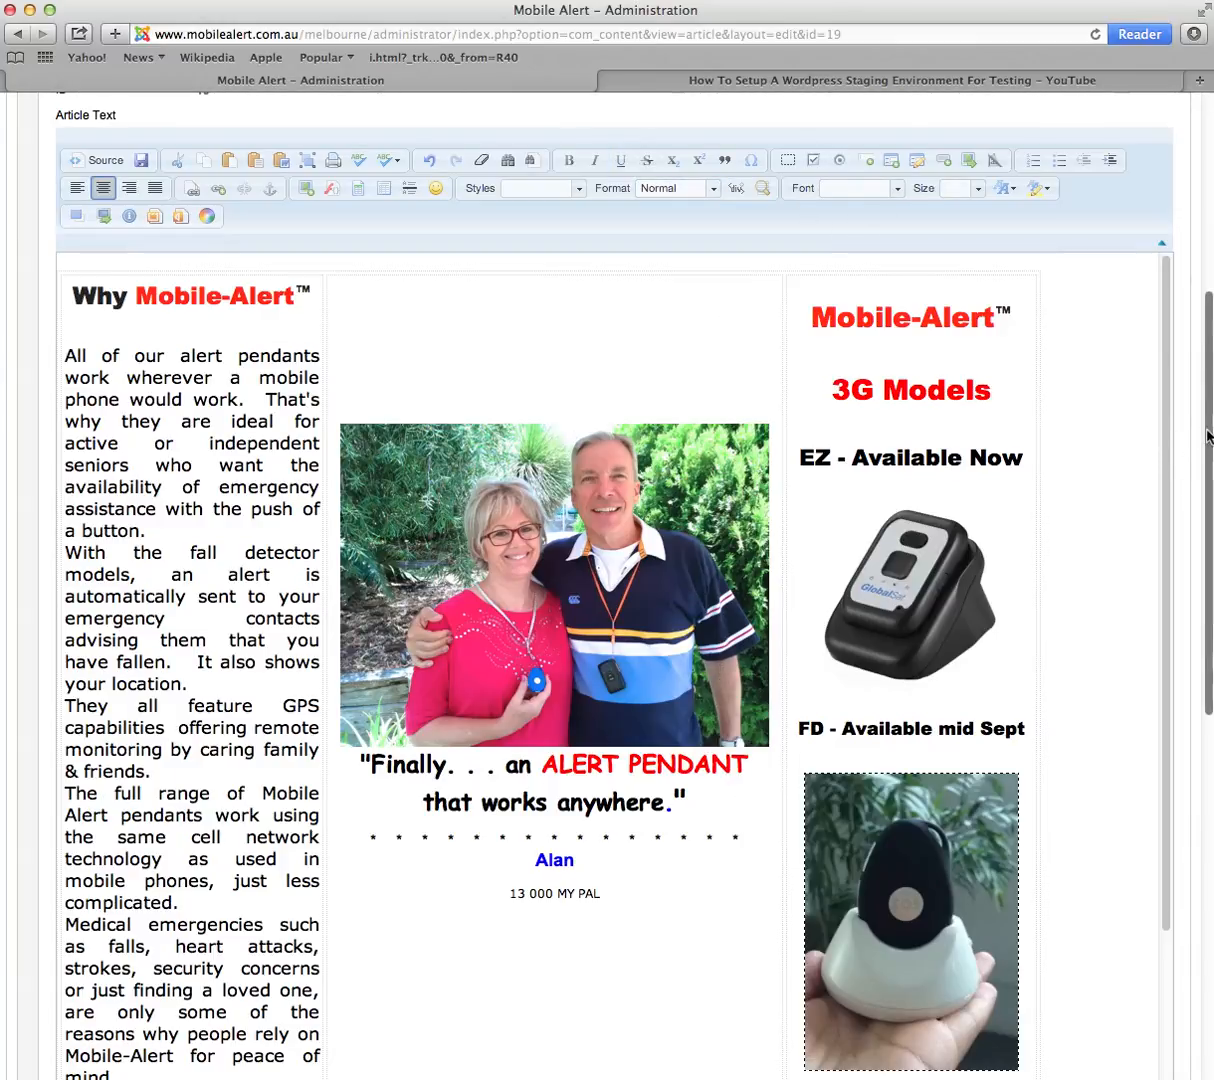
pyautogui.scroll(-2, 1206, 445)
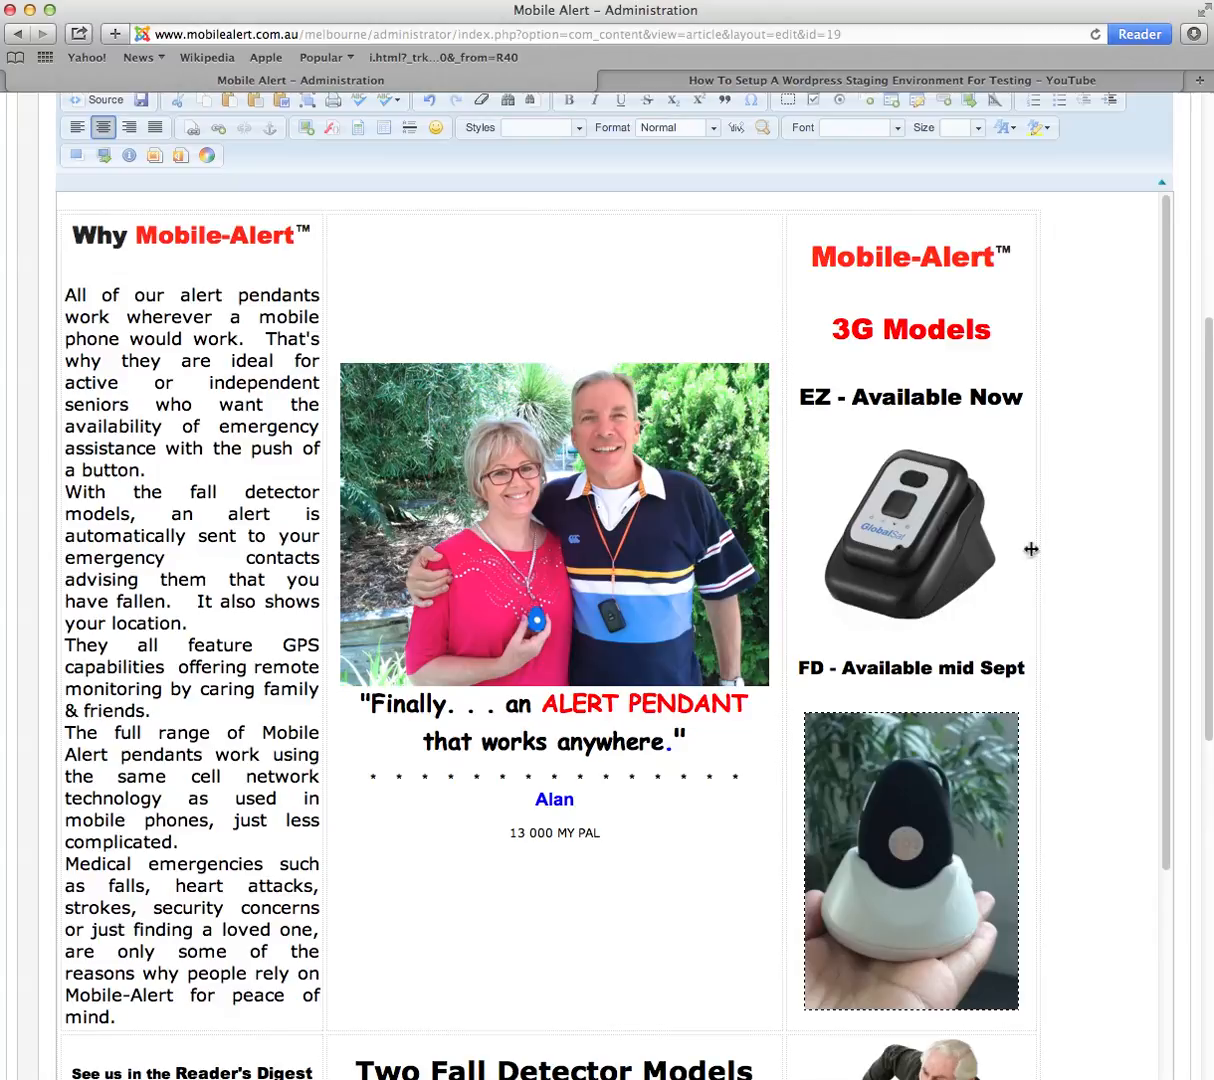
pyautogui.scroll(1, 1206, 527)
pyautogui.scroll(2, 1206, 527)
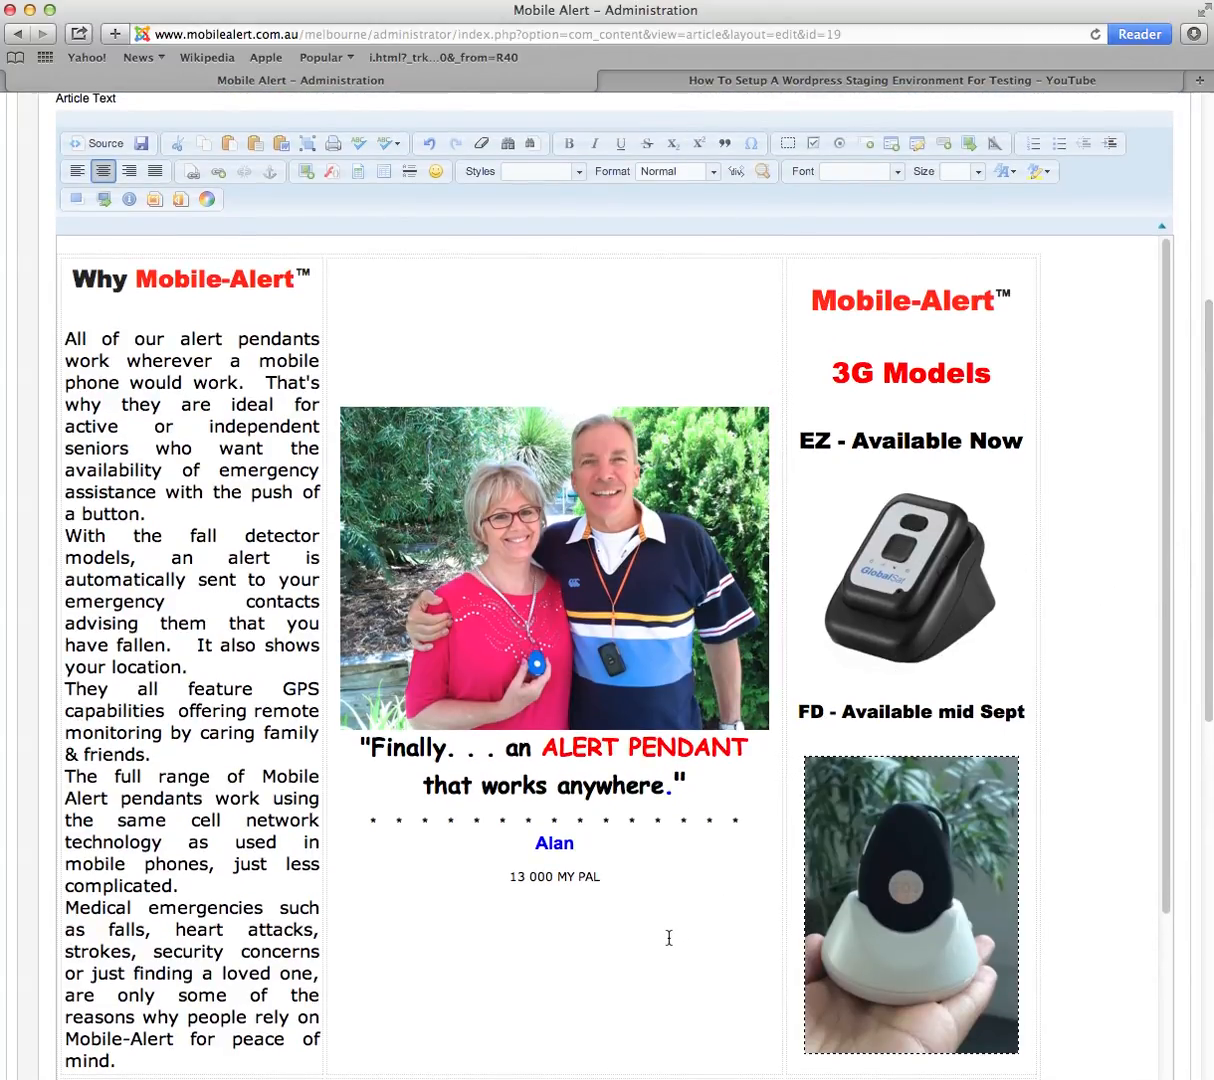
pyautogui.moveTo(606, 879); pyautogui.dragTo(482, 880)
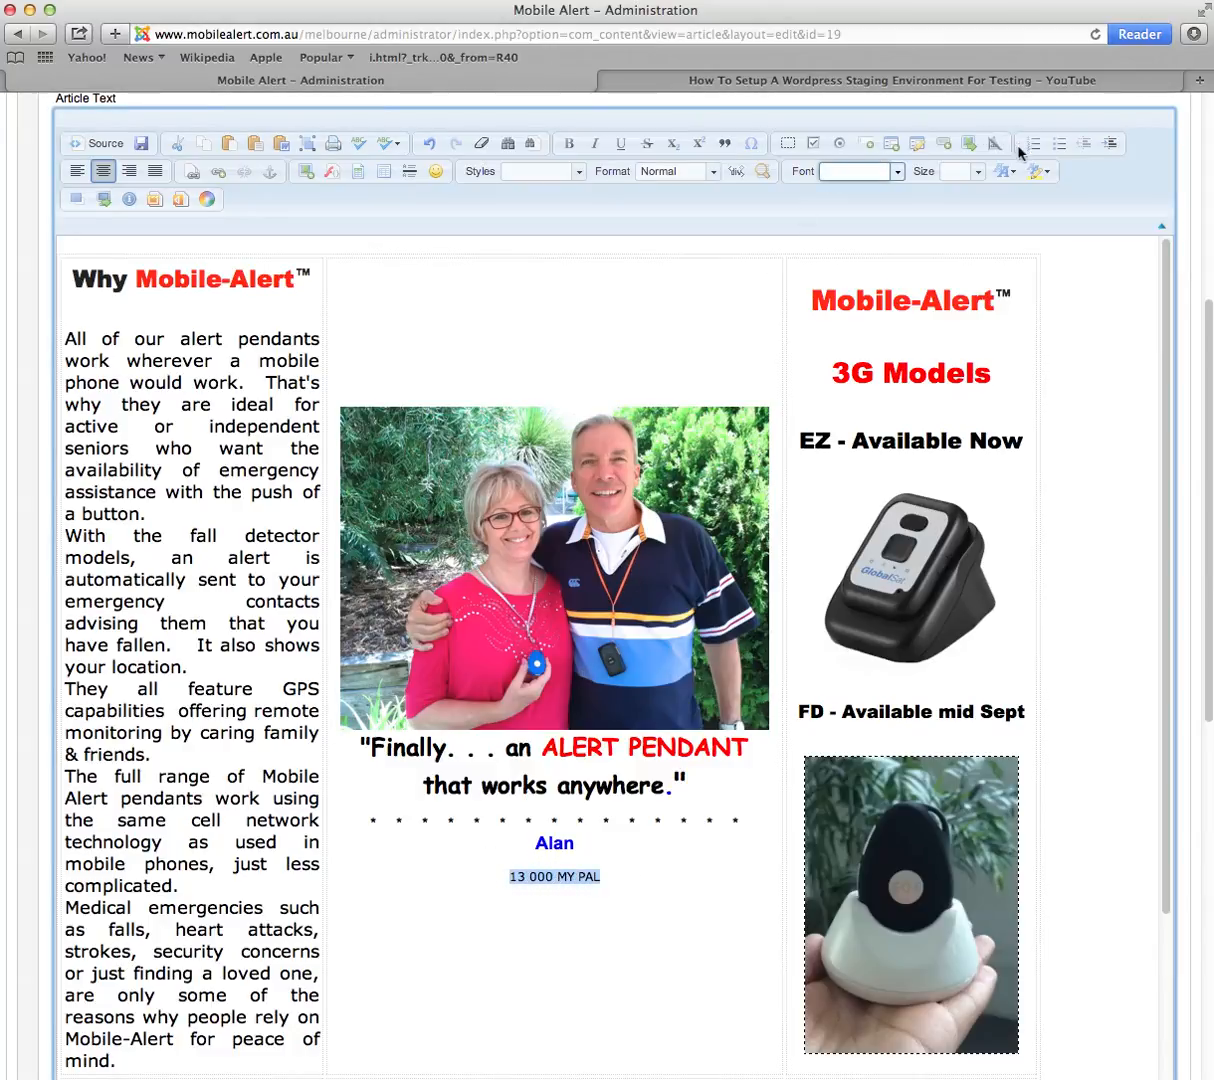
pyautogui.click(978, 175)
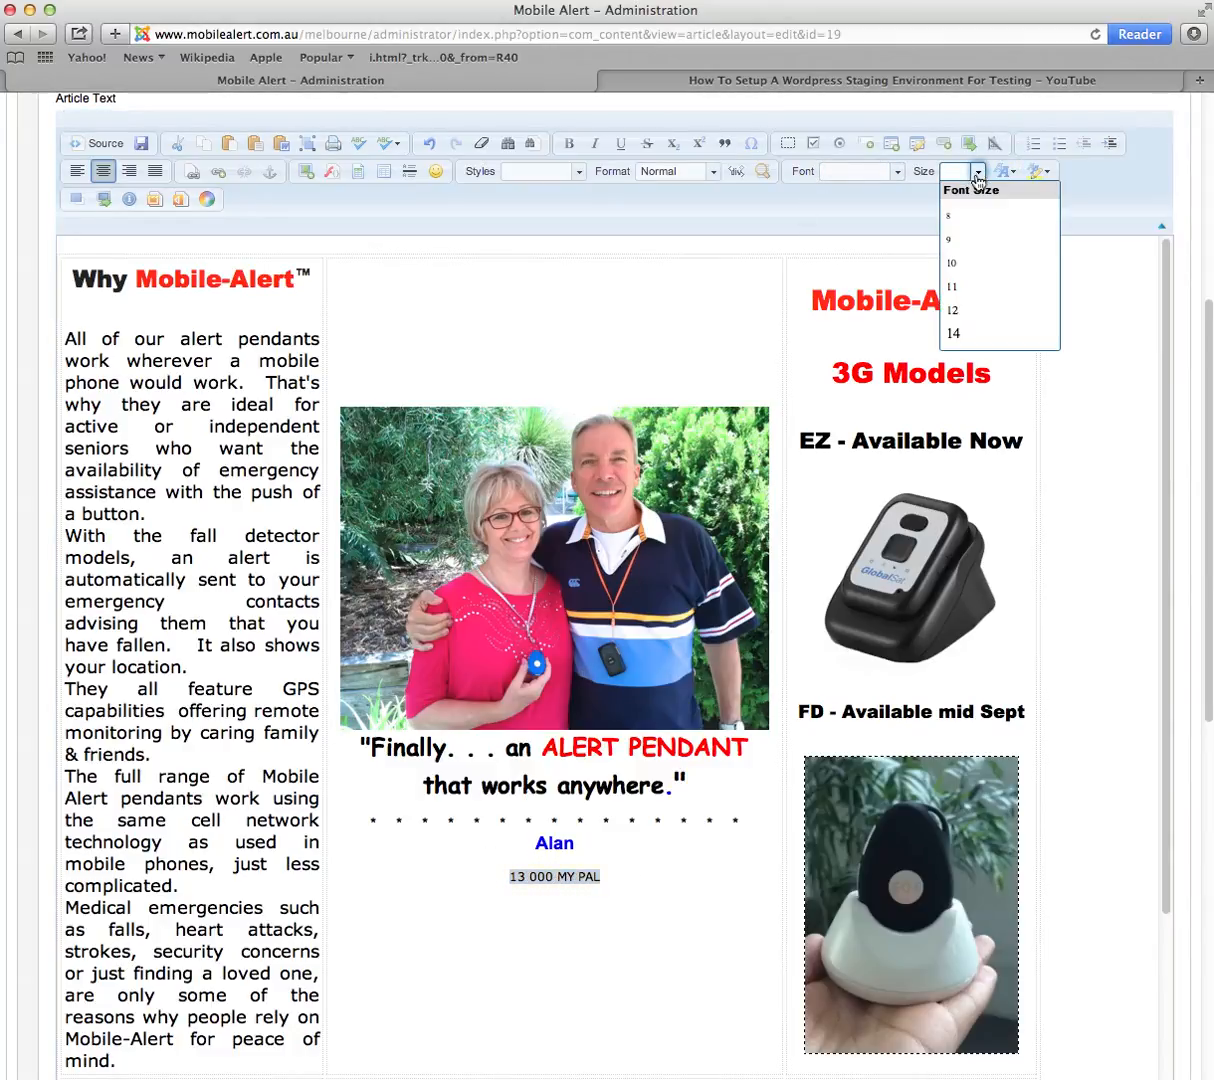
pyautogui.scroll(-5, 1003, 300)
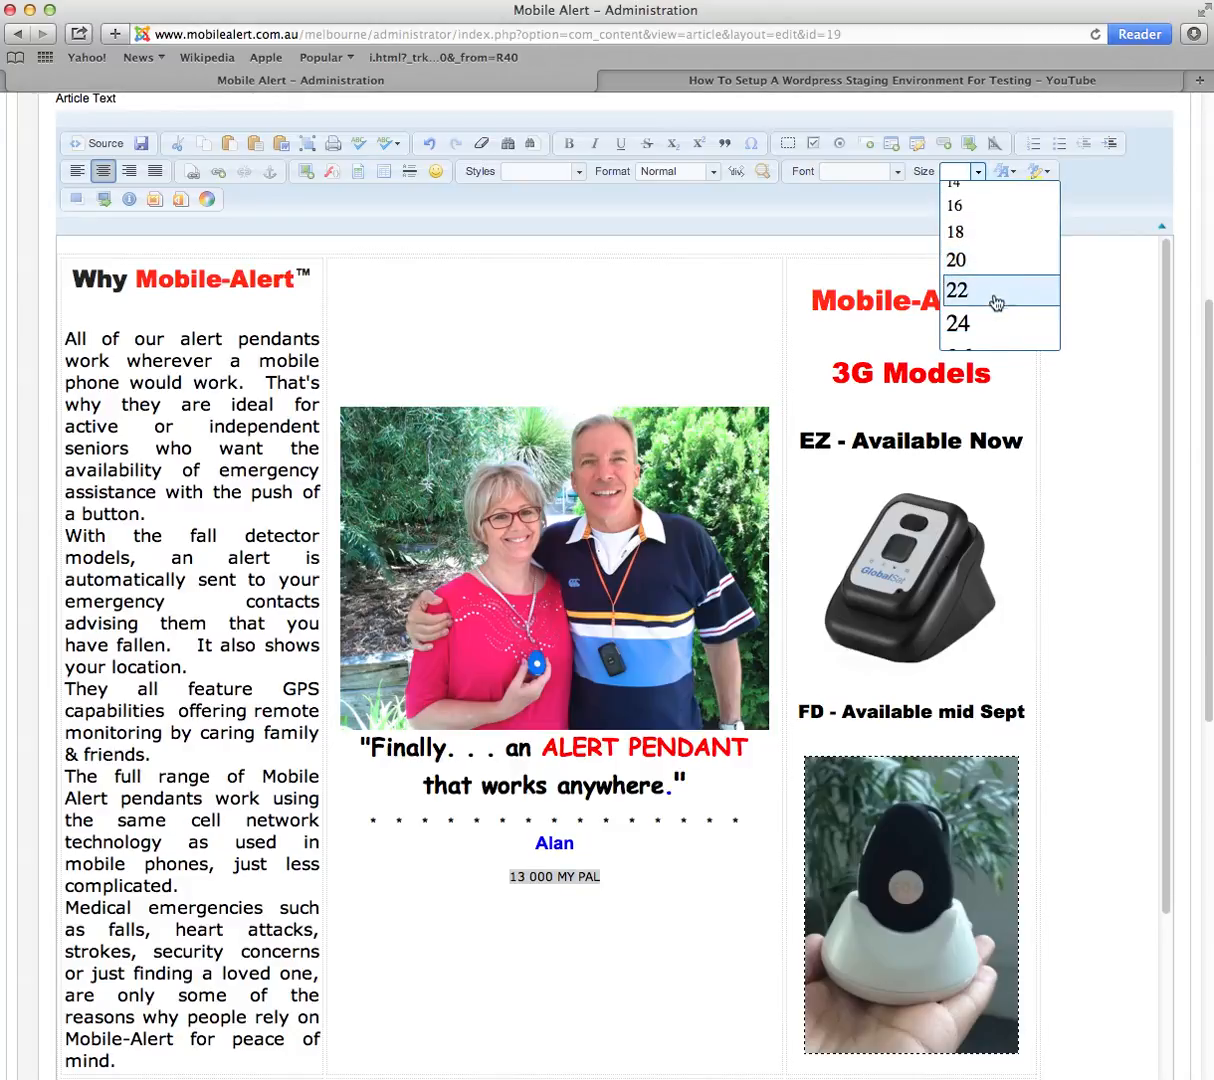
pyautogui.click(1030, 321)
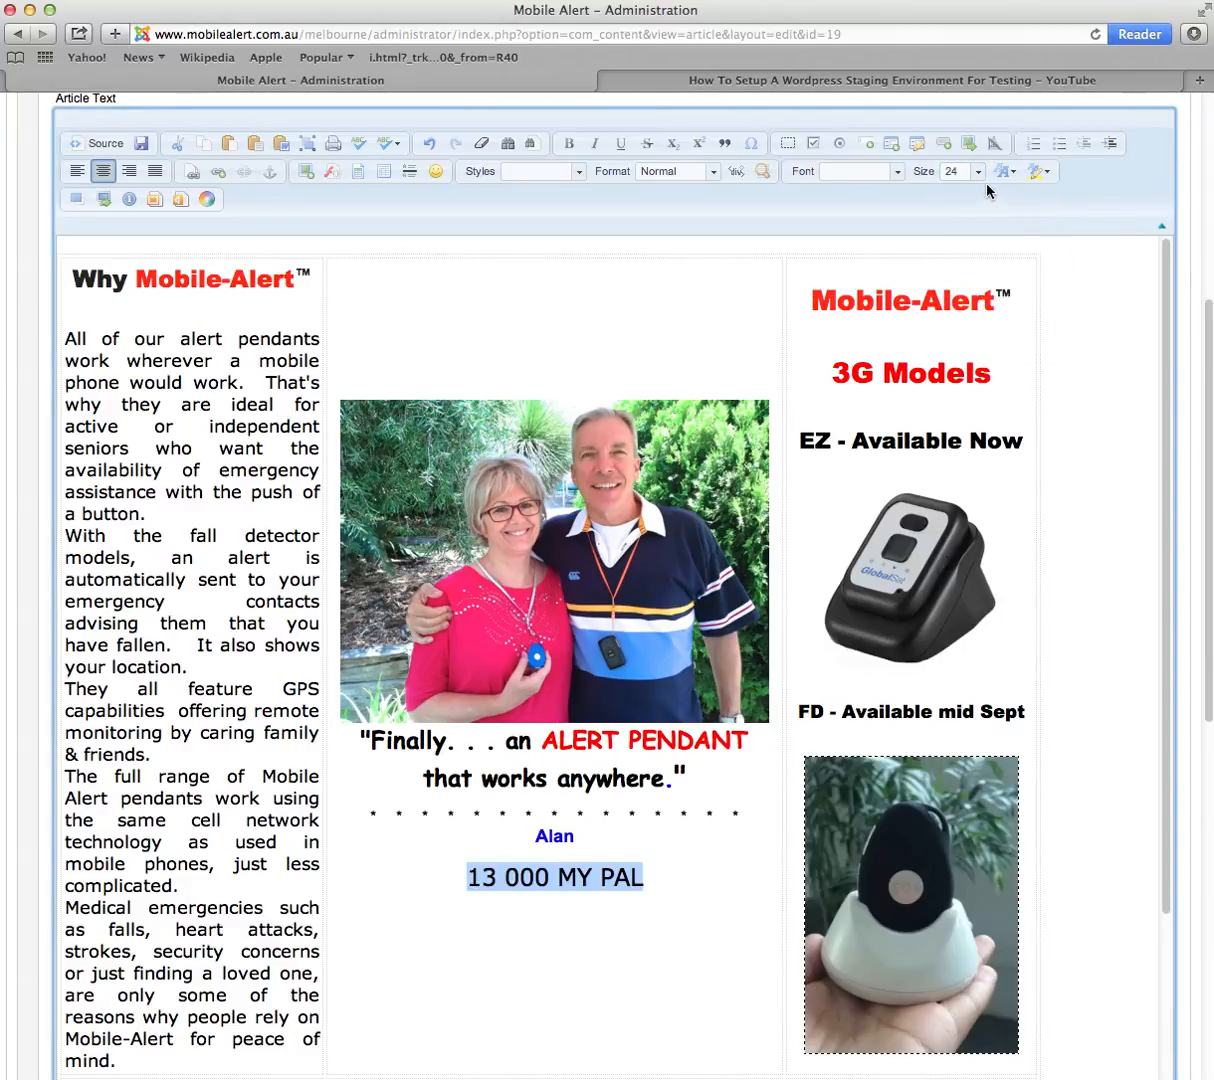
pyautogui.click(978, 172)
pyautogui.scroll(-4, 990, 275)
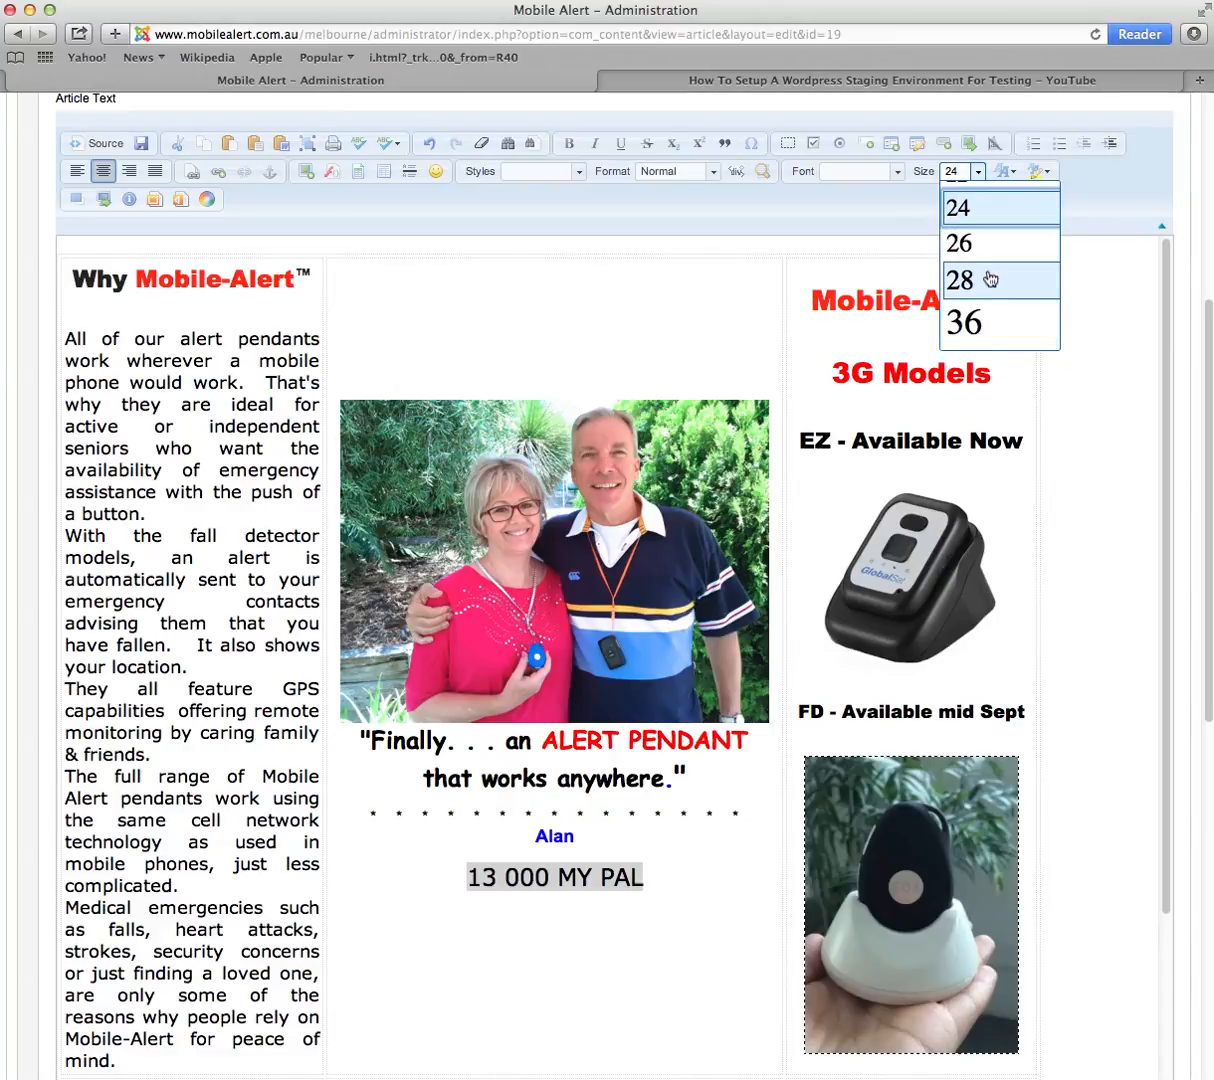
pyautogui.click(989, 321)
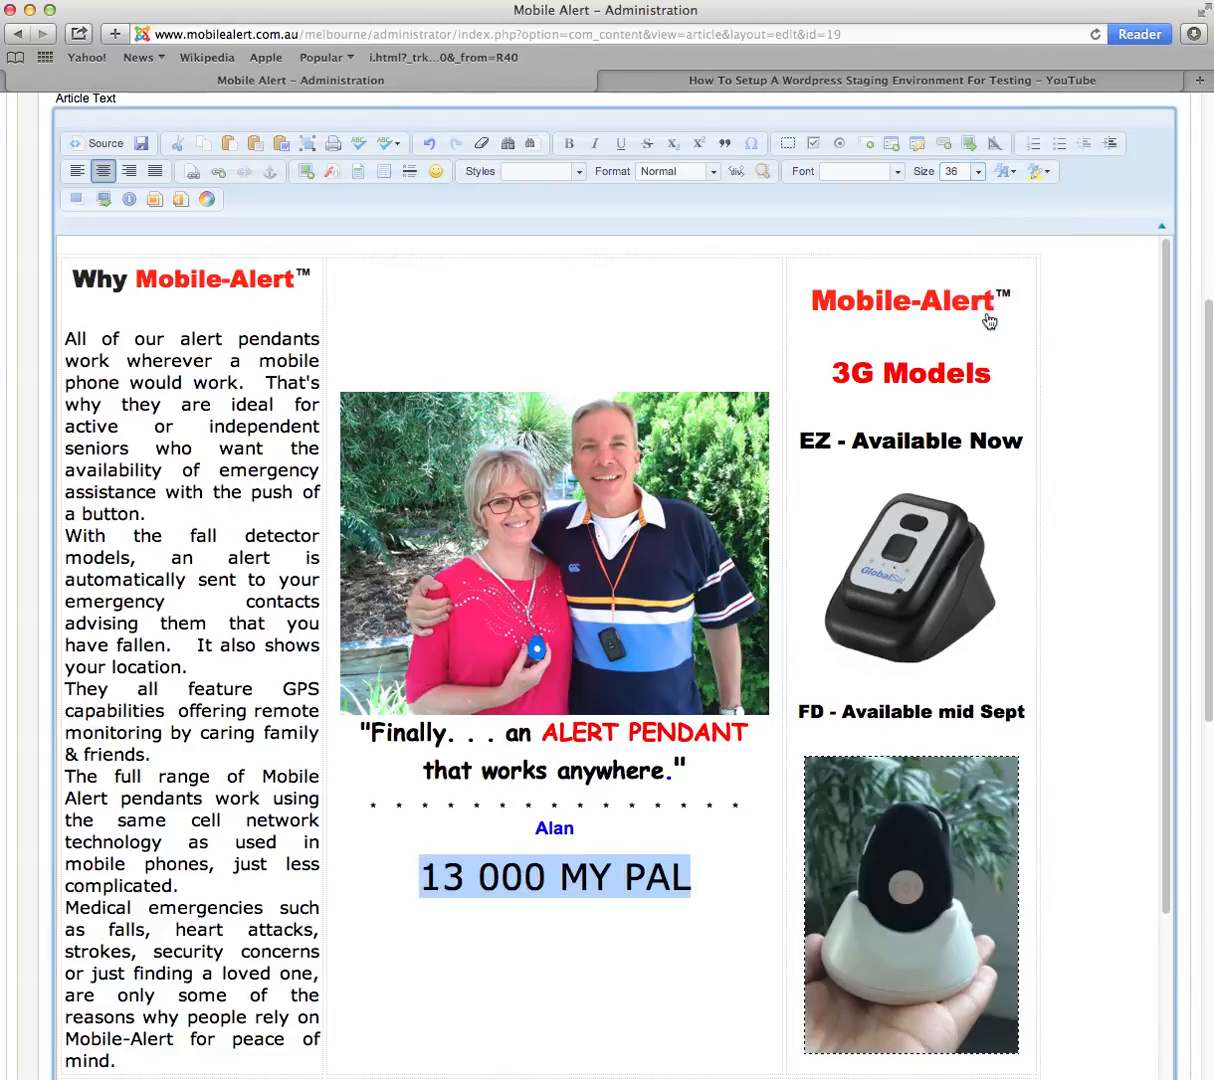
# Step: Set 'Alan' to font size 48
pyautogui.doubleClick(552, 827)
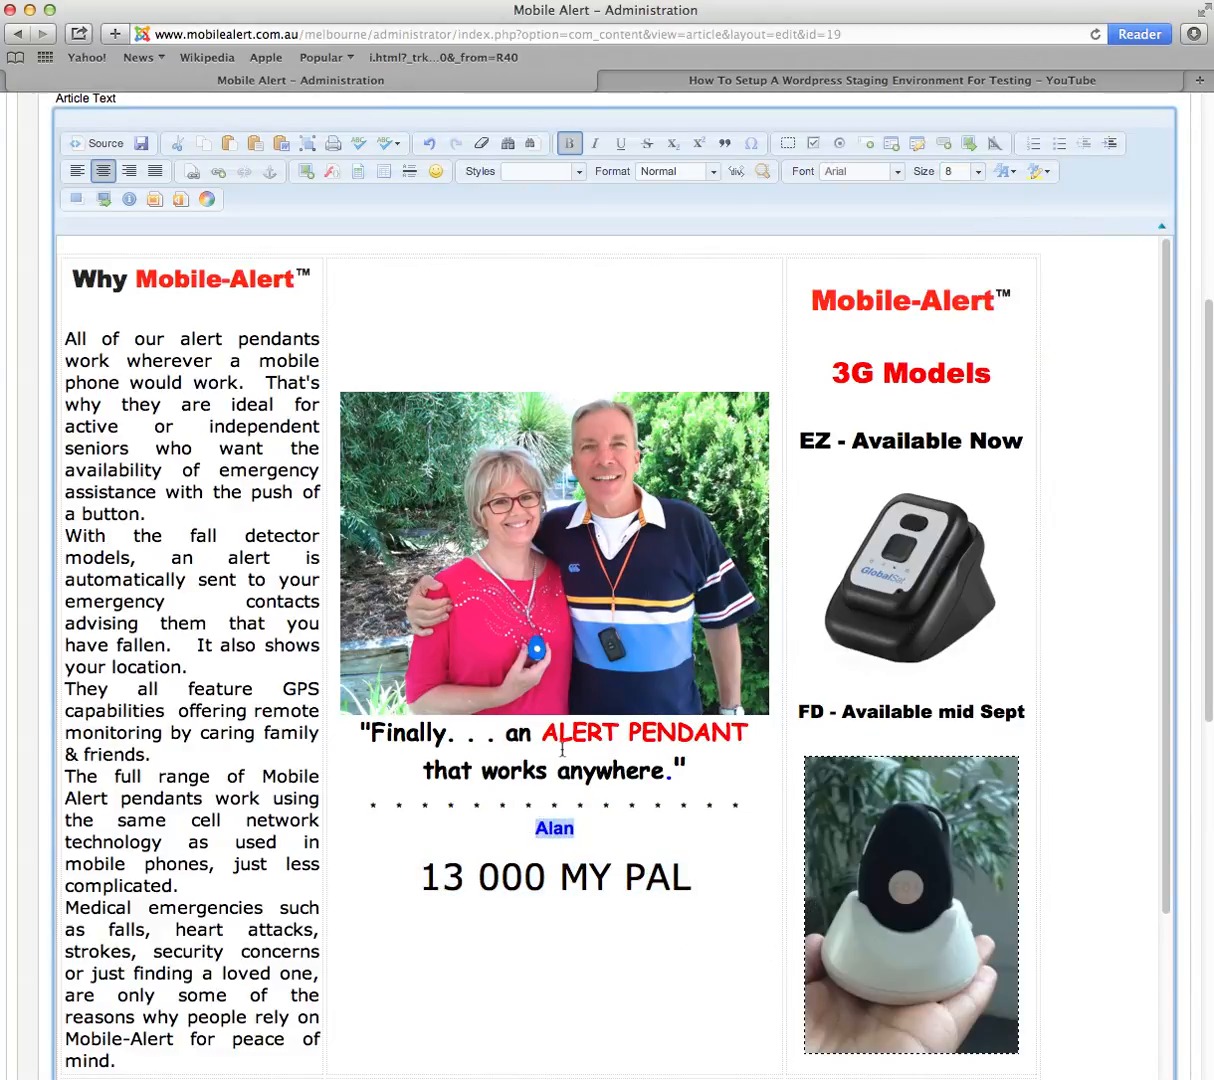
pyautogui.click(978, 172)
pyautogui.scroll(-3, 995, 280)
pyautogui.click(983, 300)
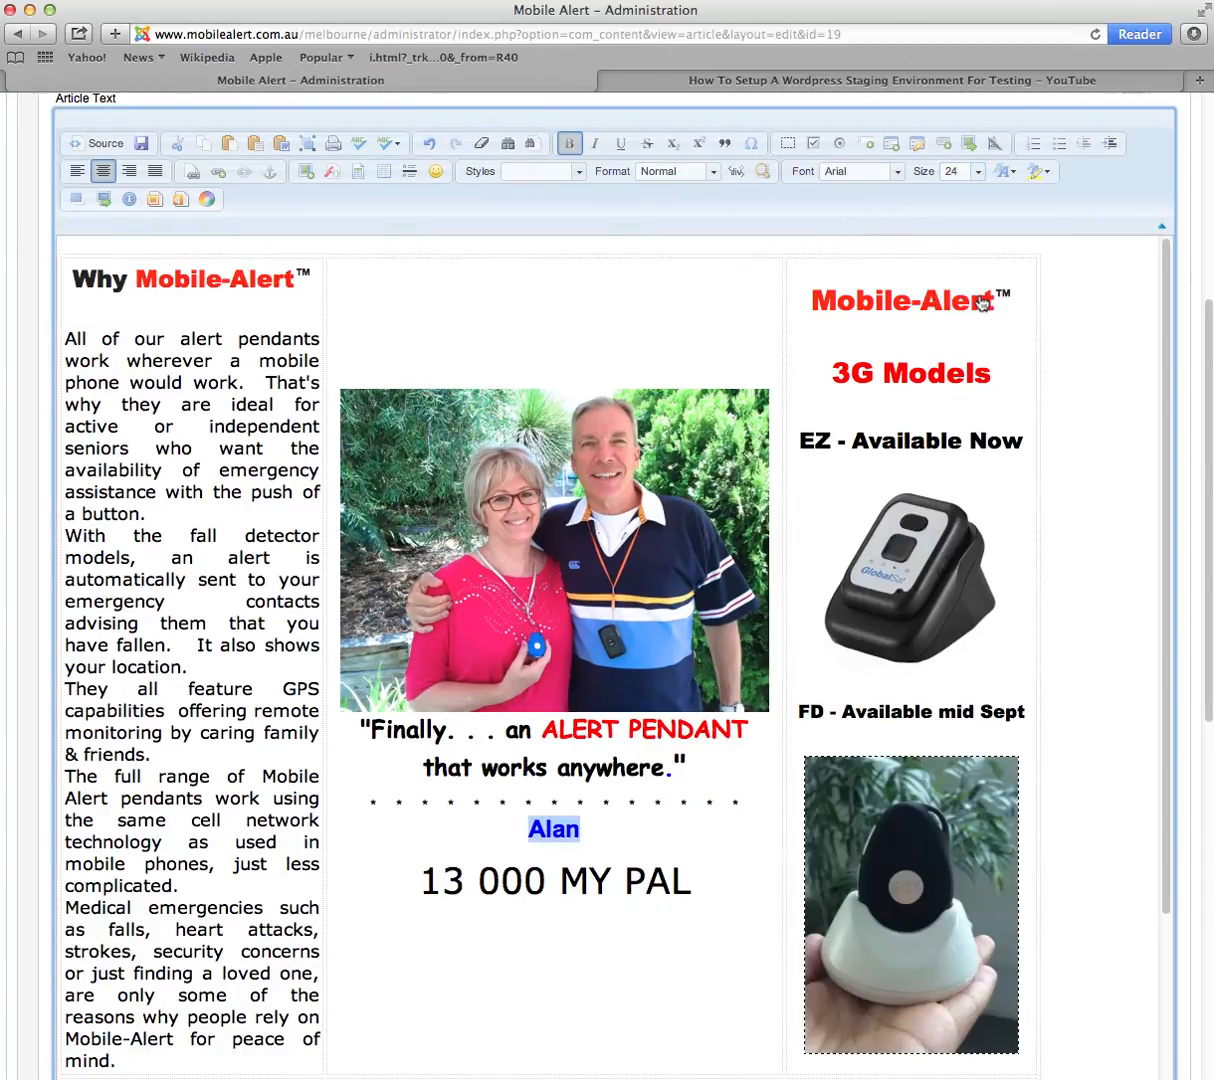
pyautogui.click(978, 172)
pyautogui.scroll(-3, 999, 300)
pyautogui.click(995, 255)
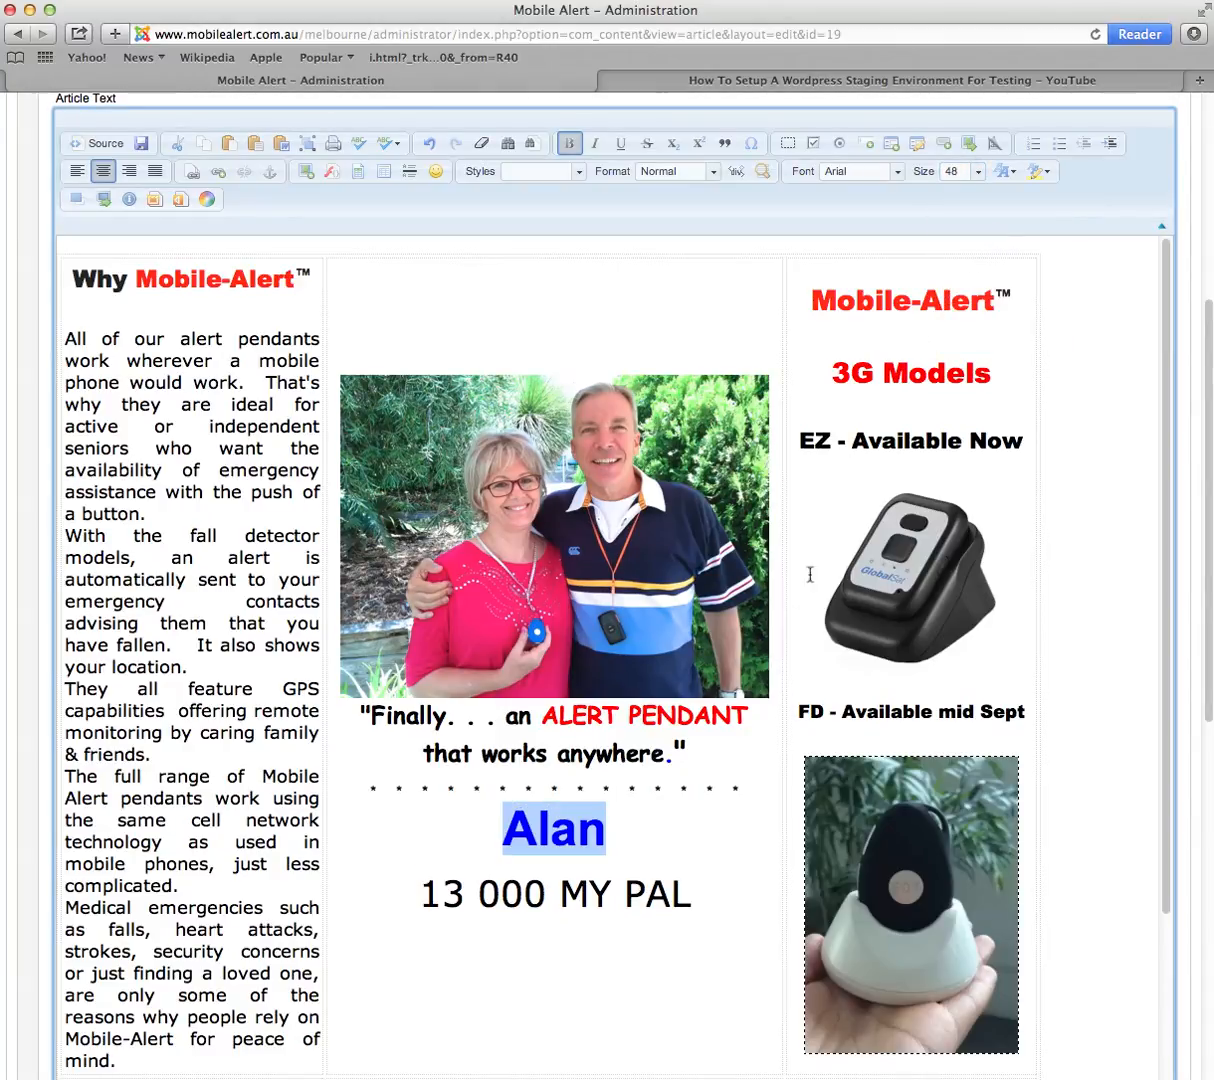
pyautogui.click(708, 823)
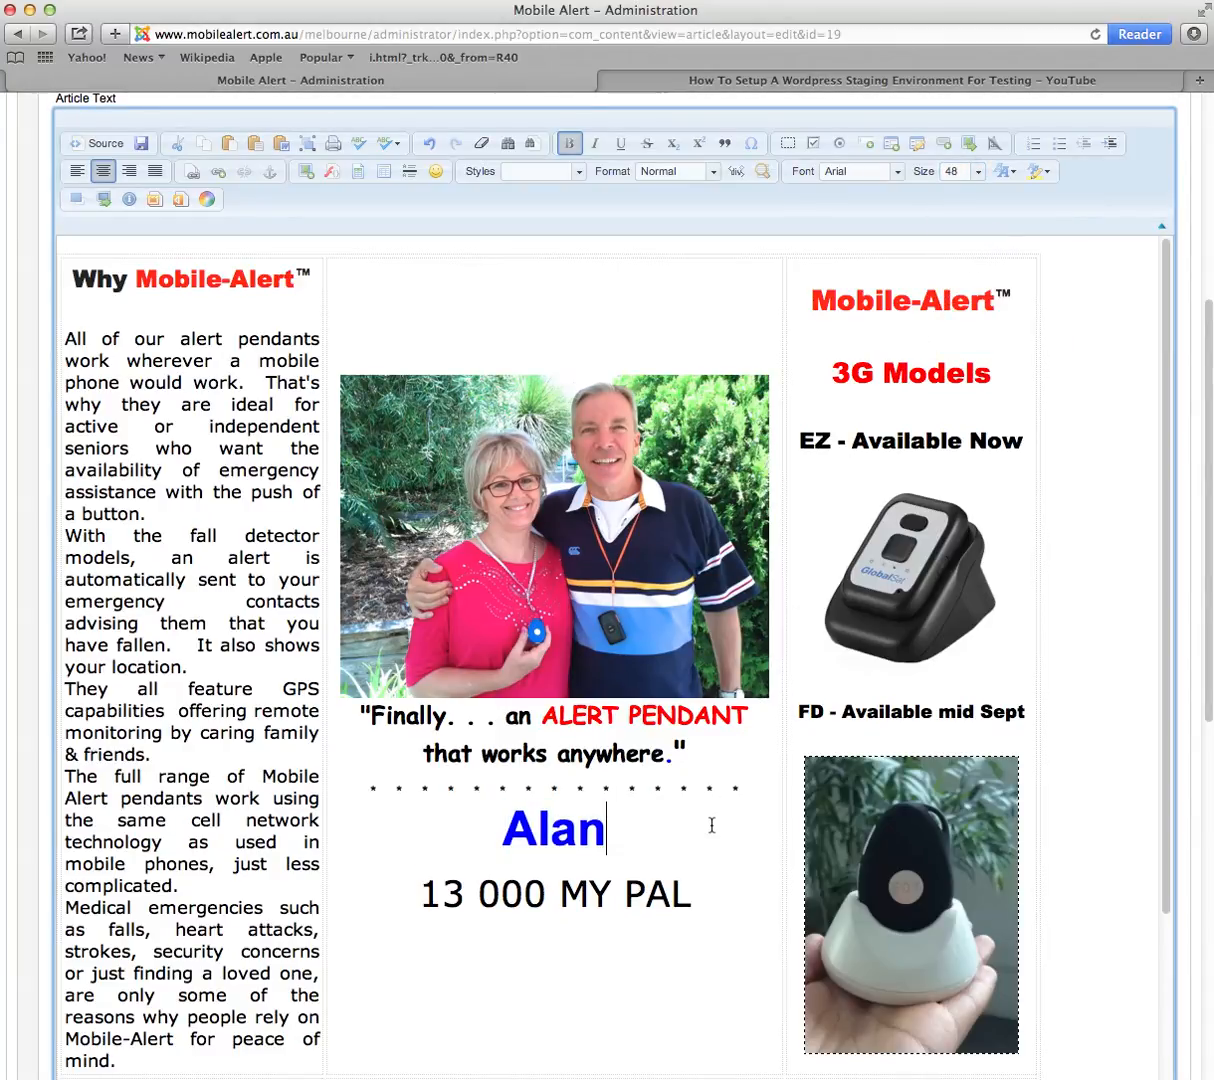
pyautogui.click(697, 894)
pyautogui.press('Return')
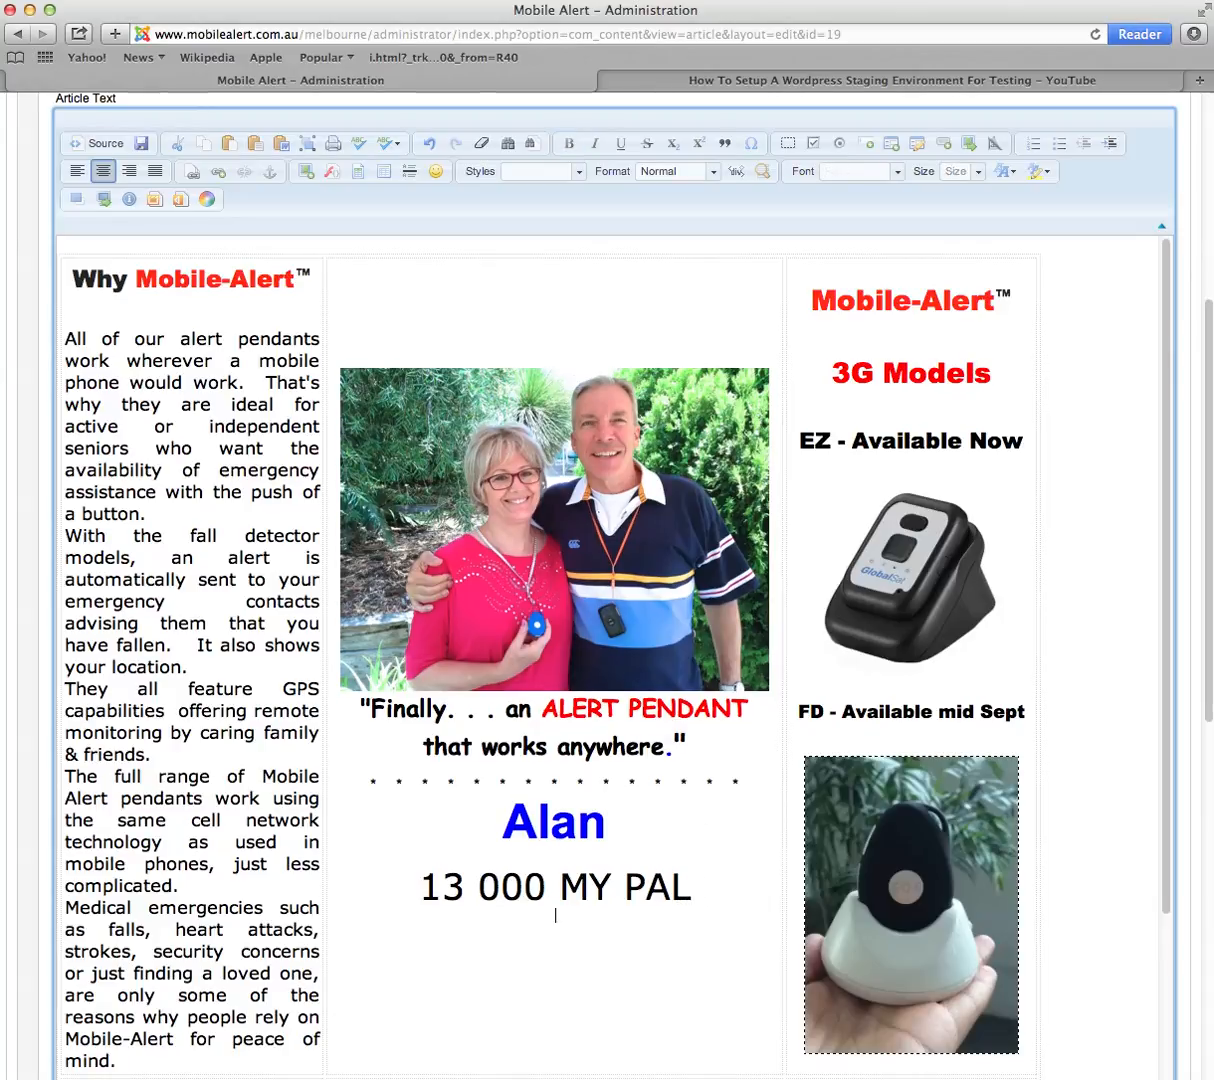
pyautogui.press('Return')
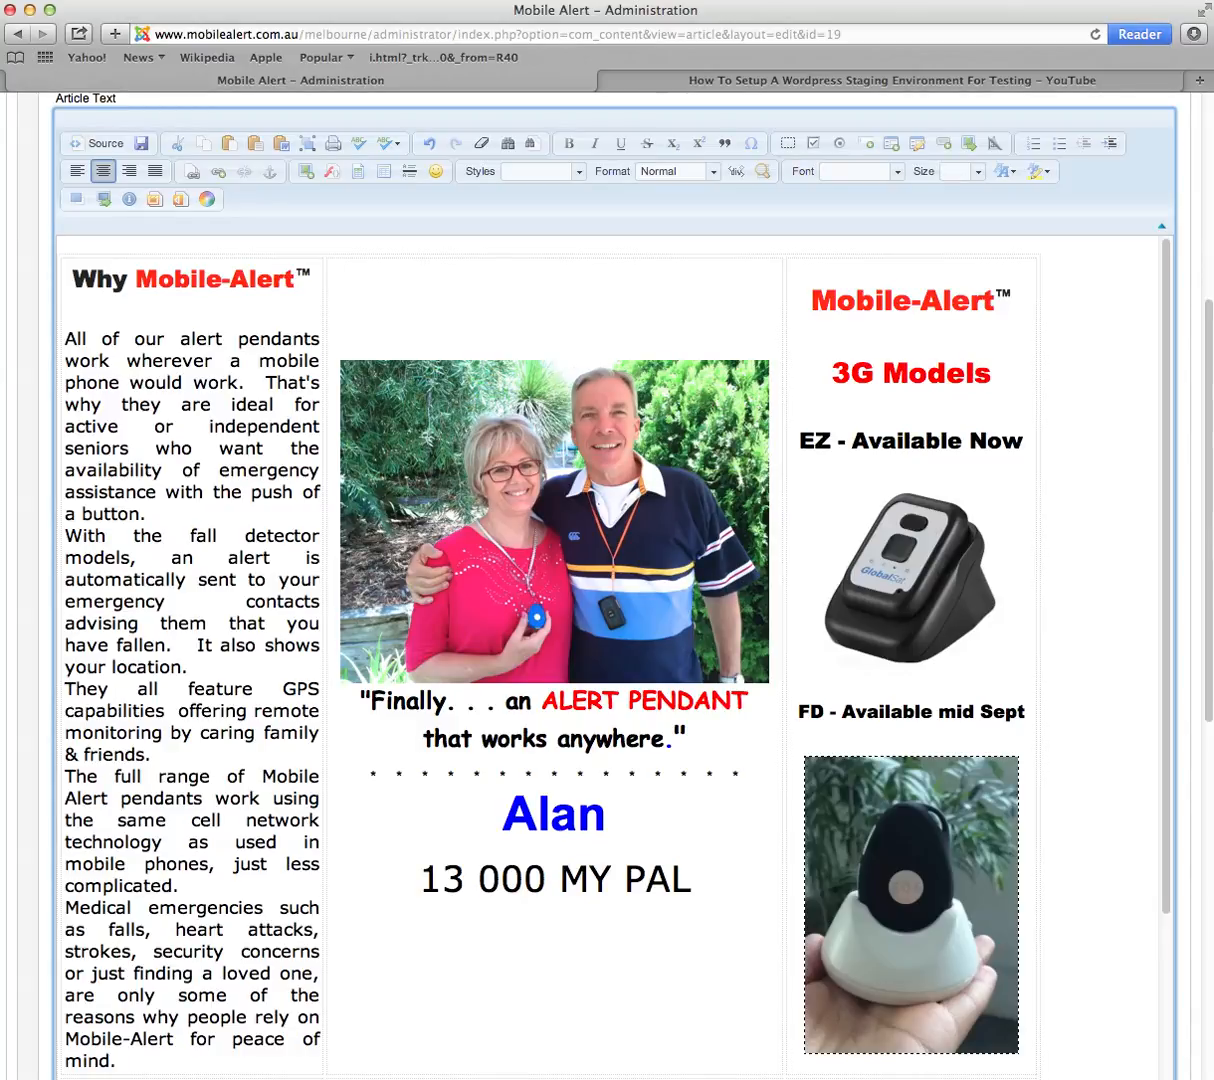
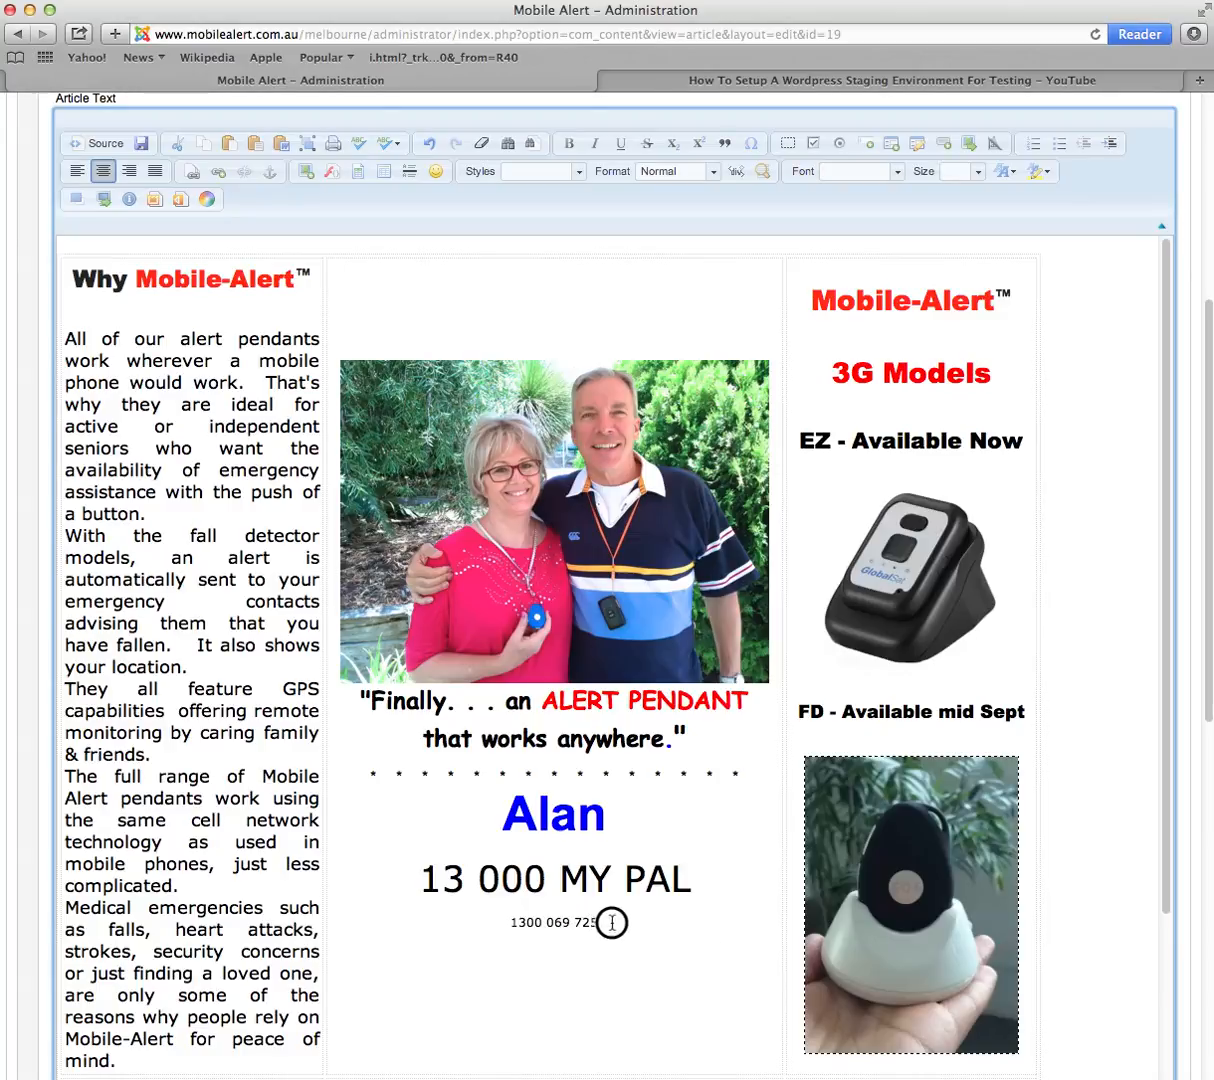
pyautogui.moveTo(600, 922); pyautogui.dragTo(508, 922)
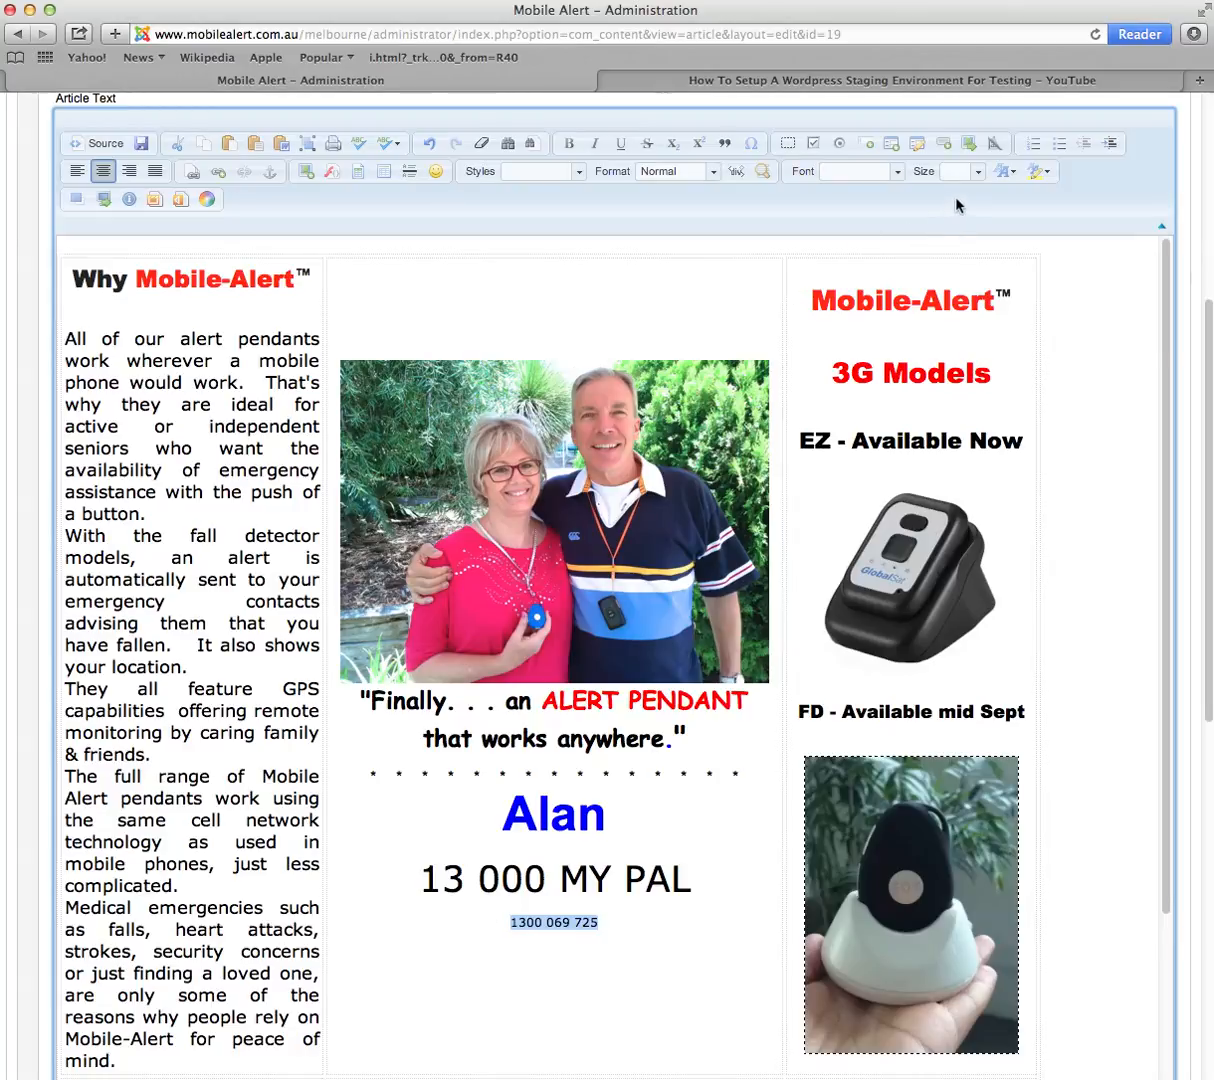
pyautogui.click(978, 172)
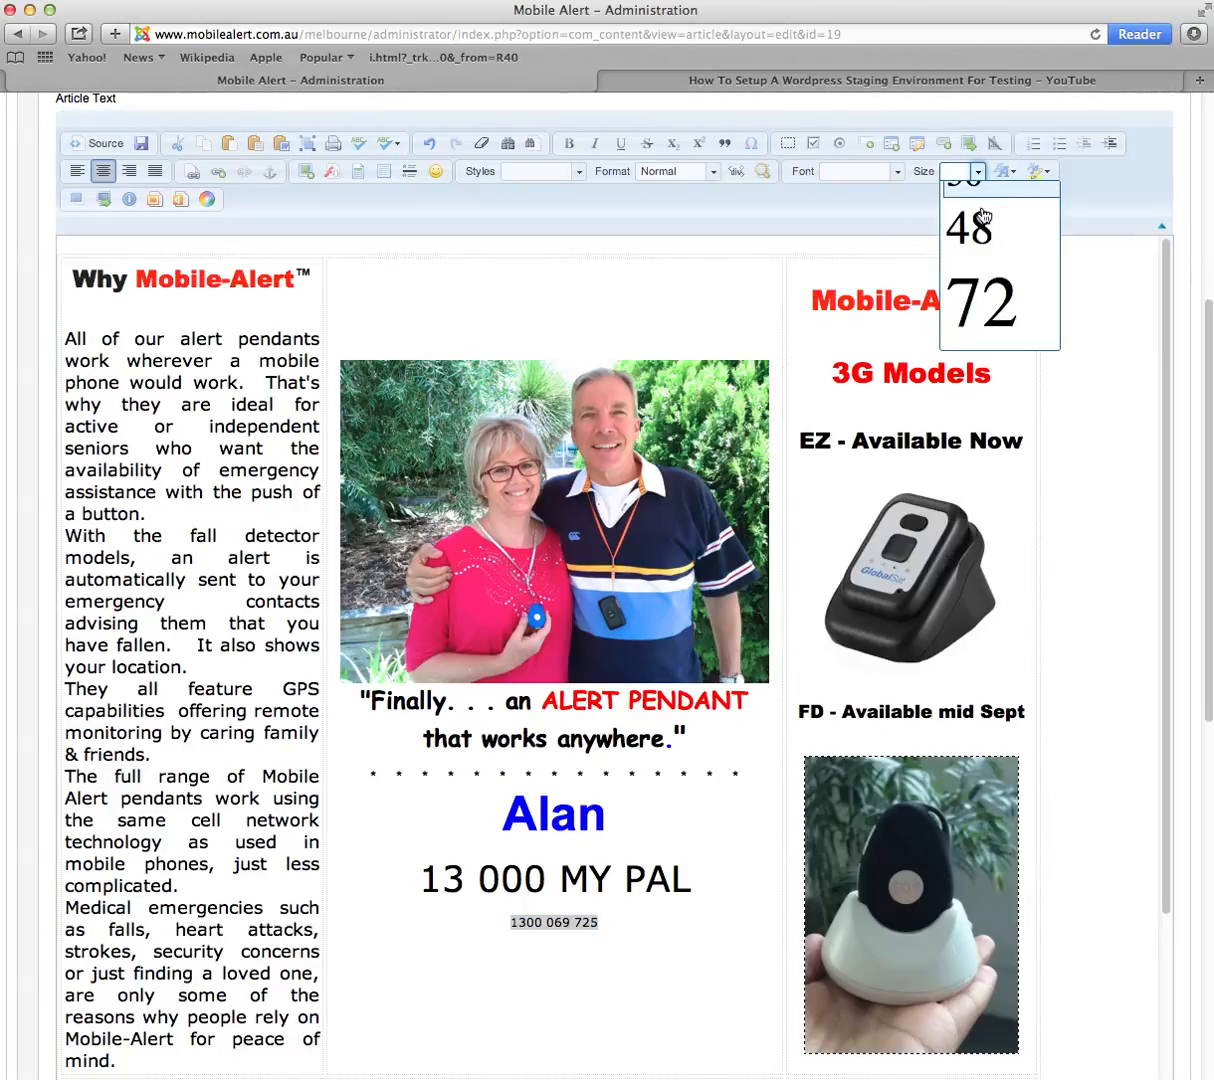
pyautogui.click(984, 200)
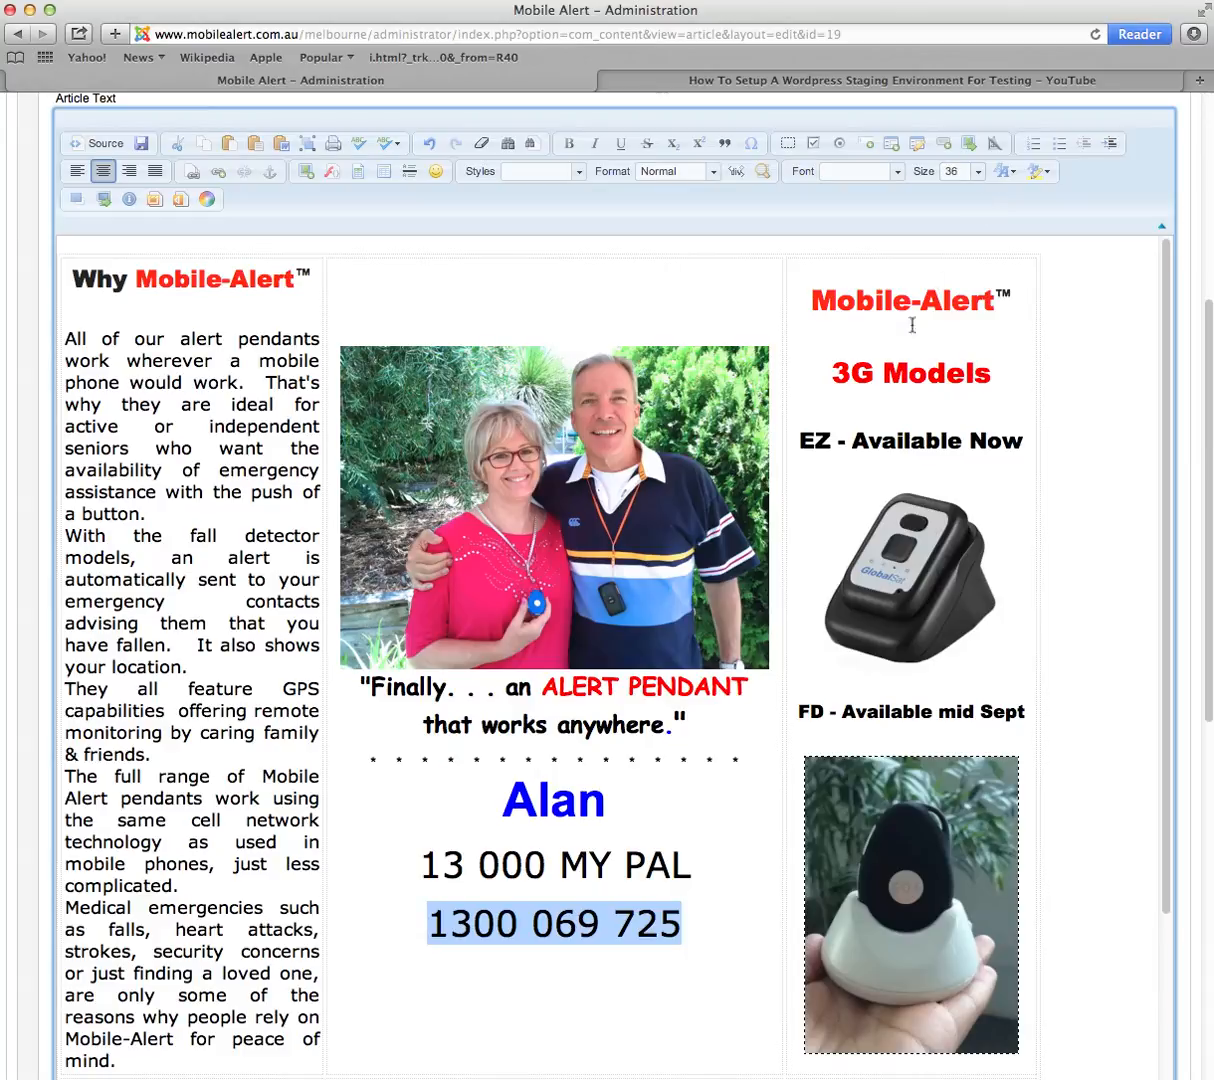
pyautogui.click(749, 841)
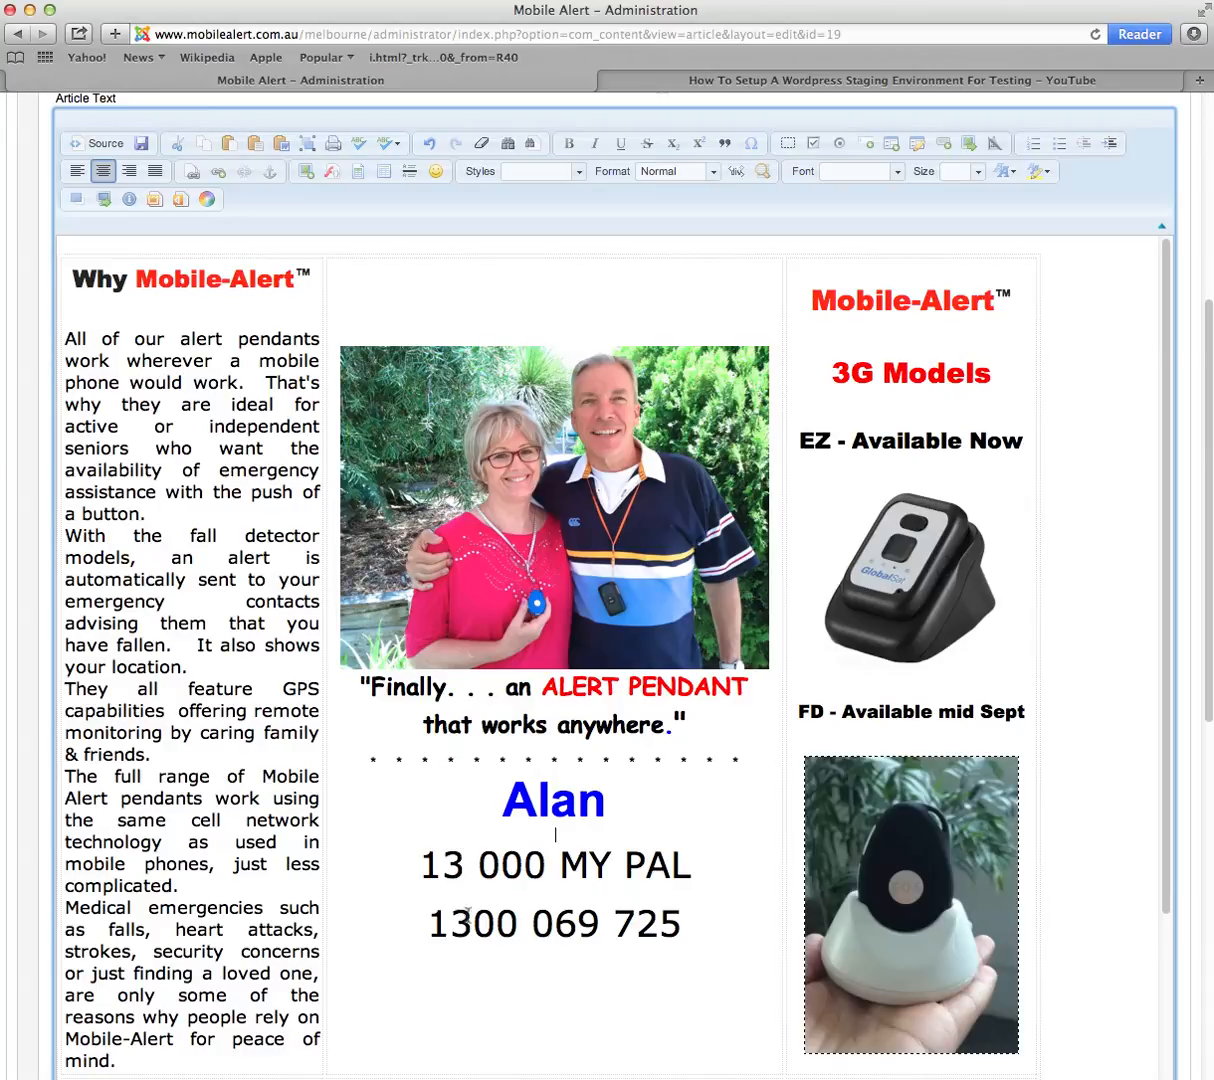
pyautogui.scroll(-3, 684, 823)
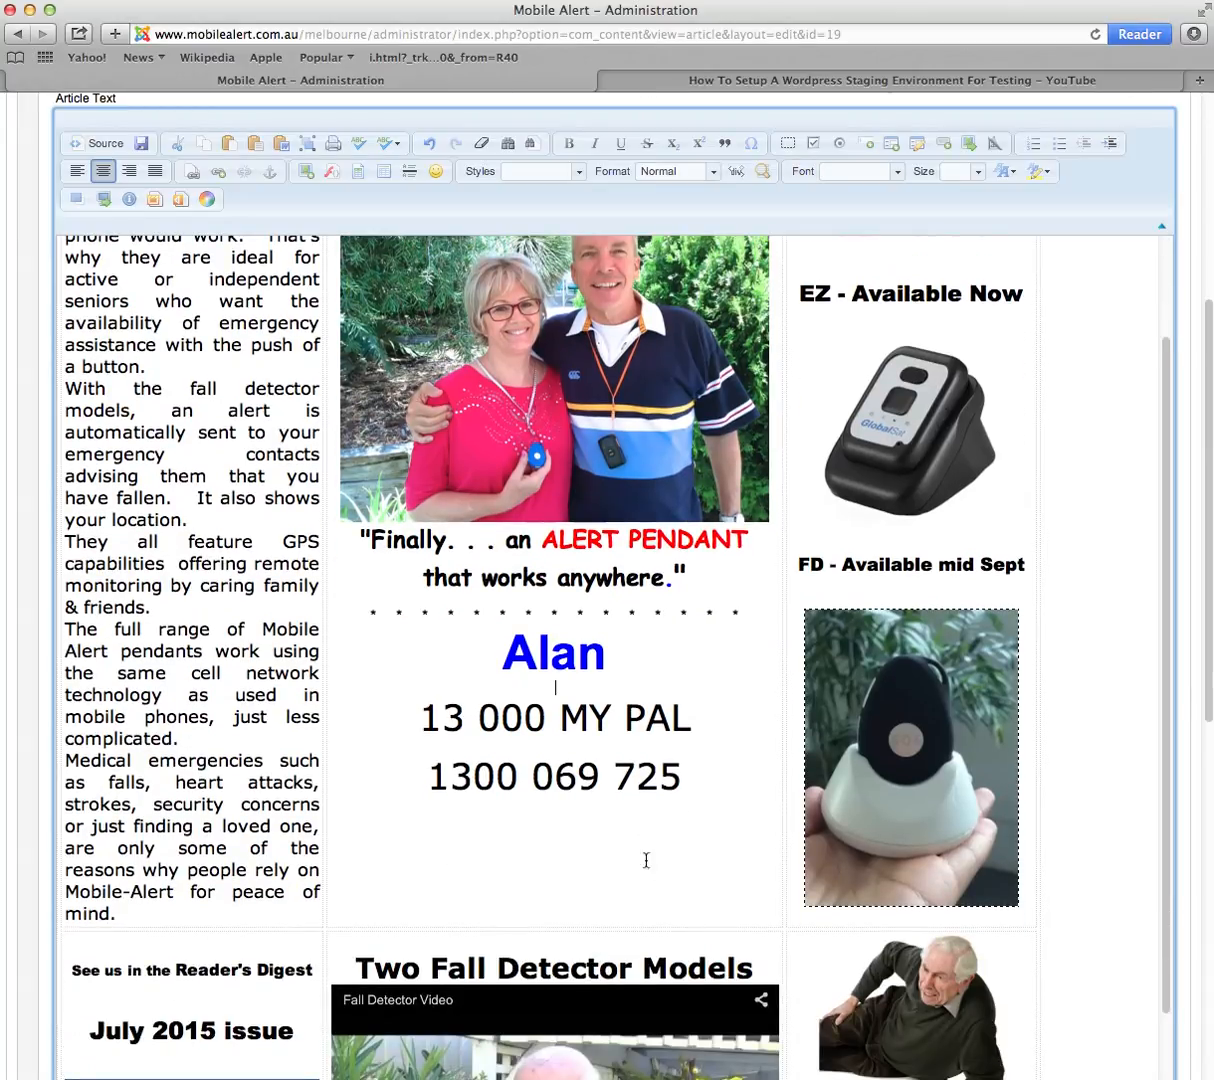
pyautogui.scroll(5, 705, 680)
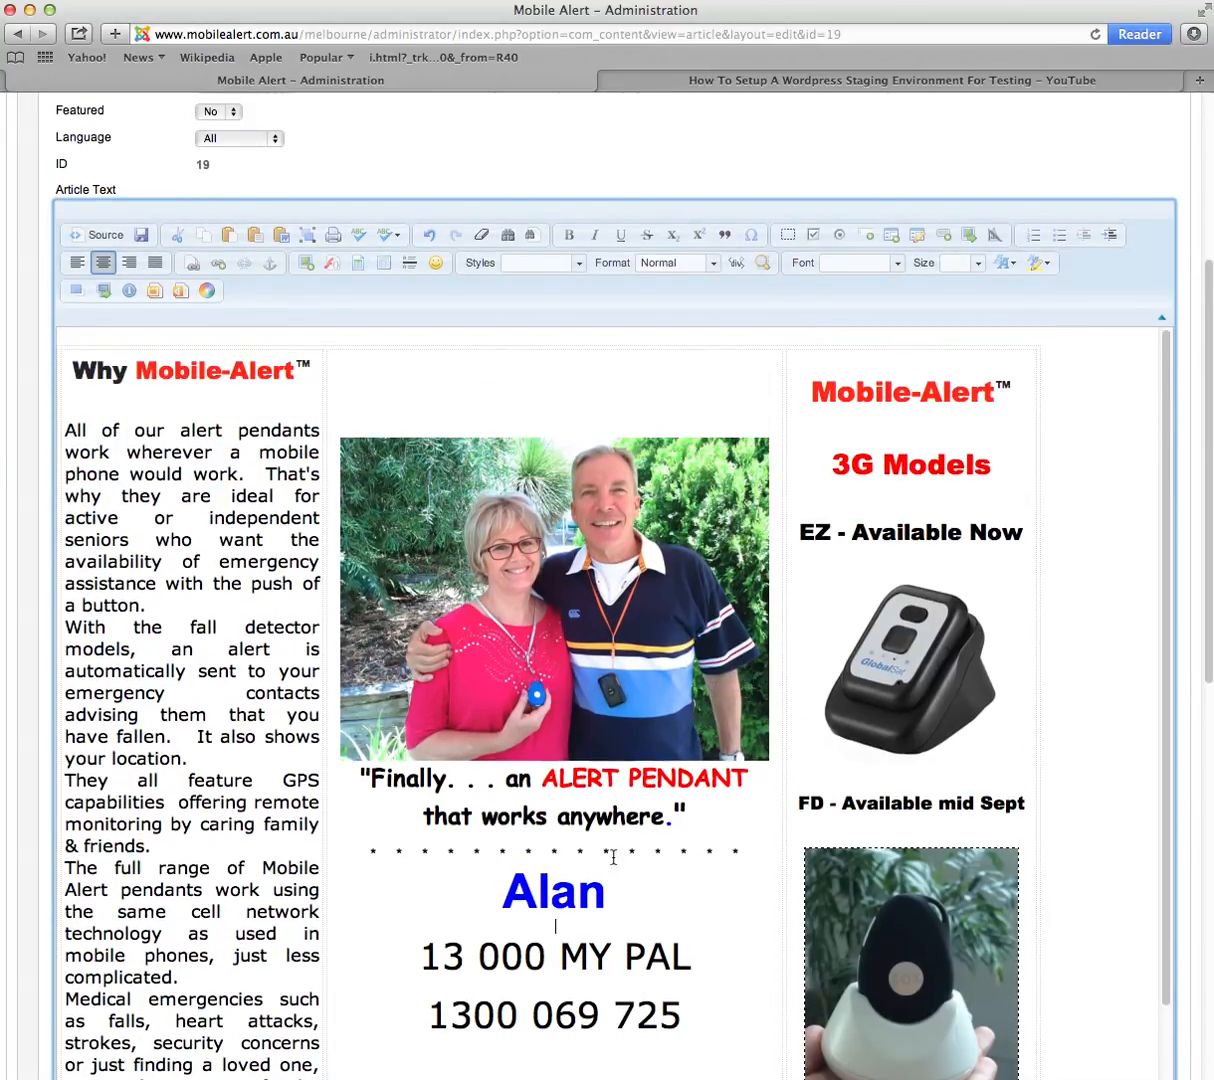
pyautogui.scroll(-3, 618, 815)
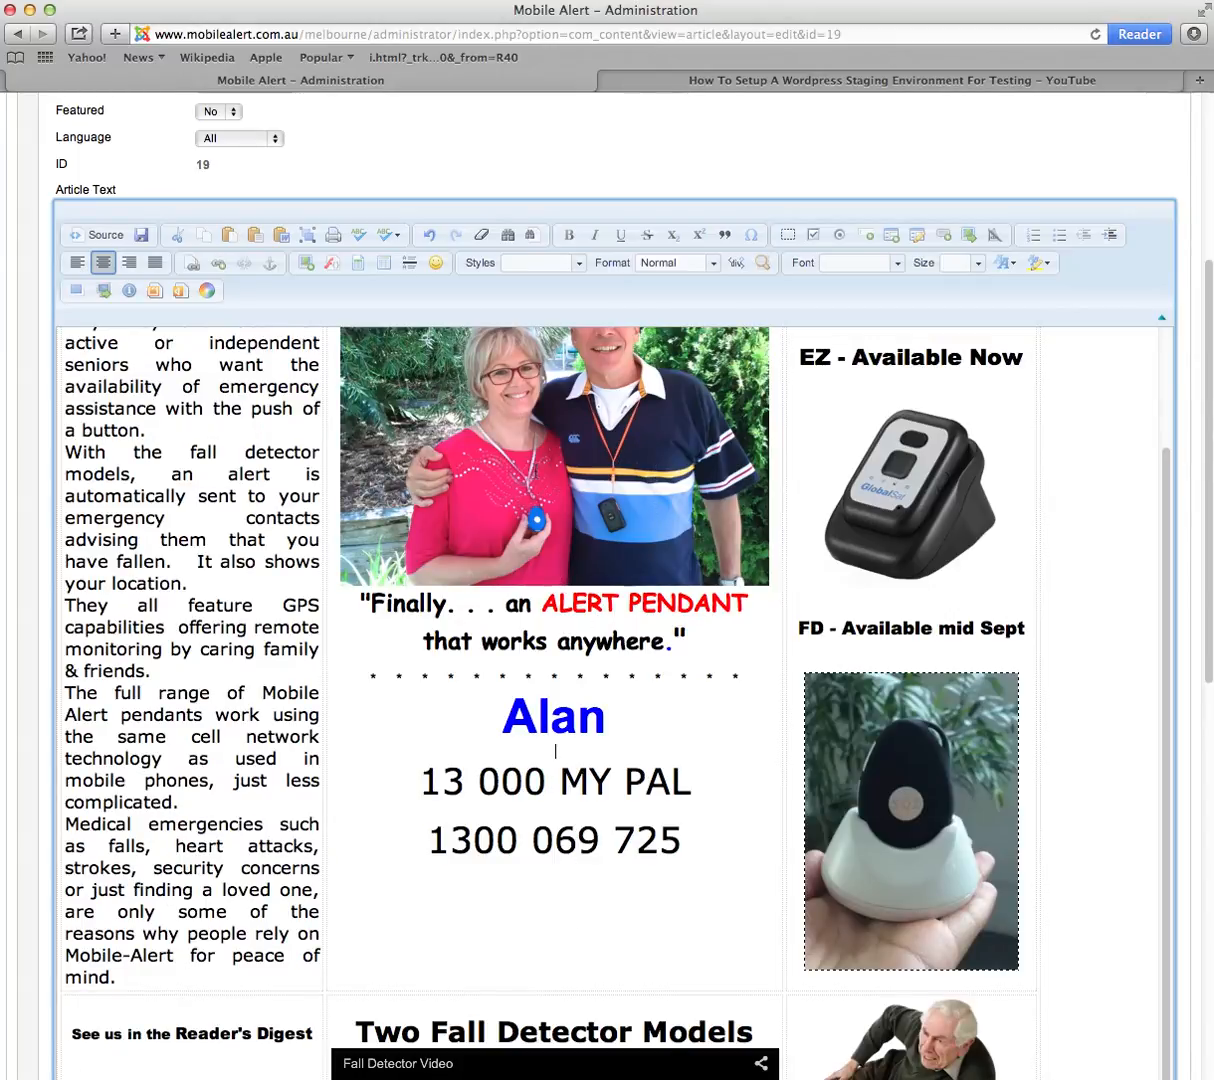
pyautogui.scroll(3, 558, 590)
pyautogui.scroll(3, 552, 608)
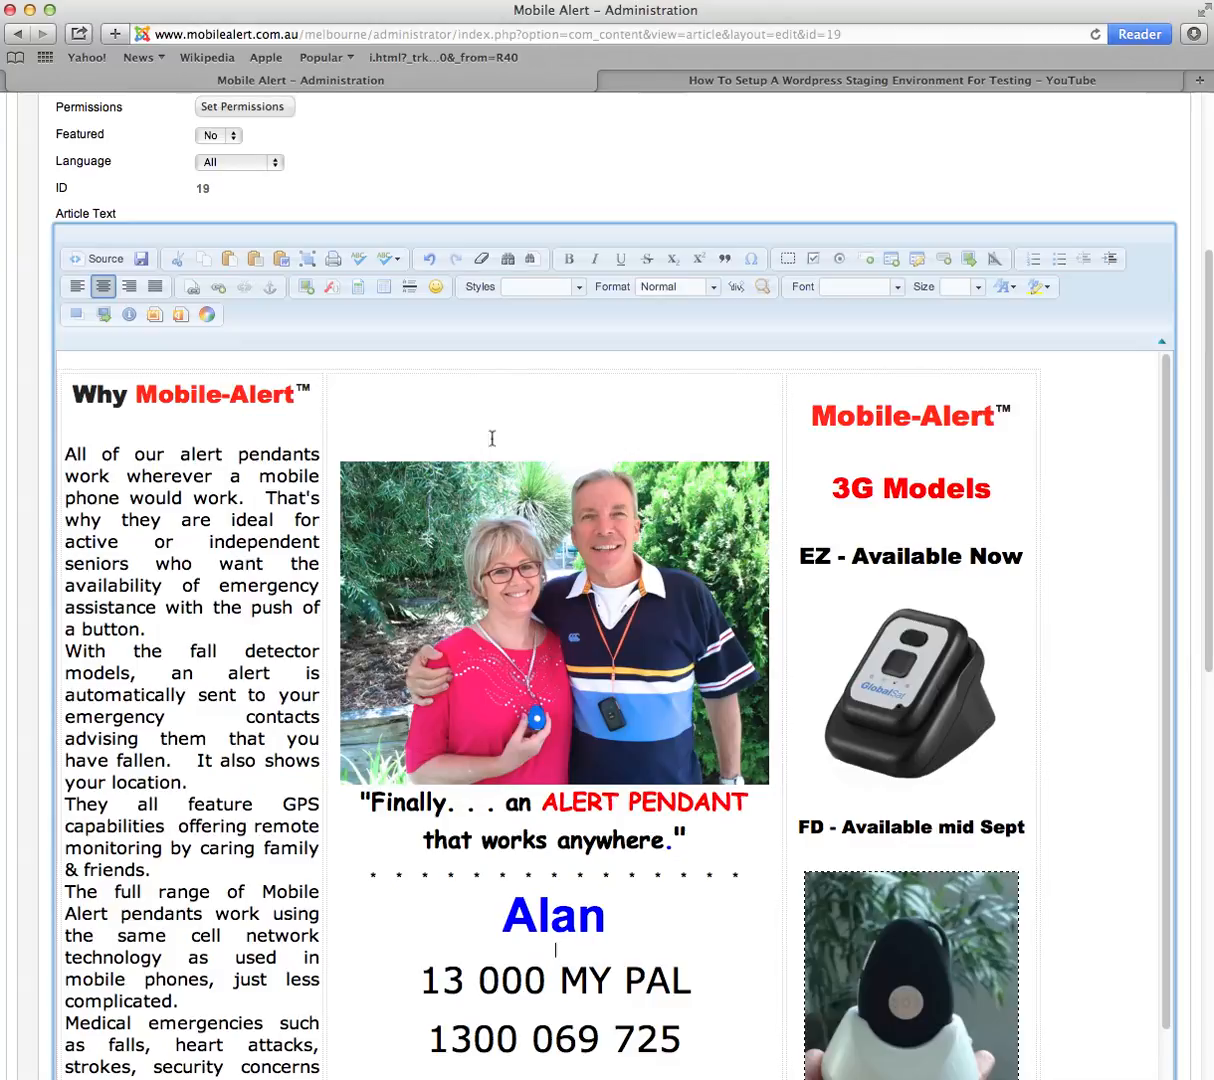
pyautogui.scroll(-4, 631, 880)
pyautogui.click(546, 878)
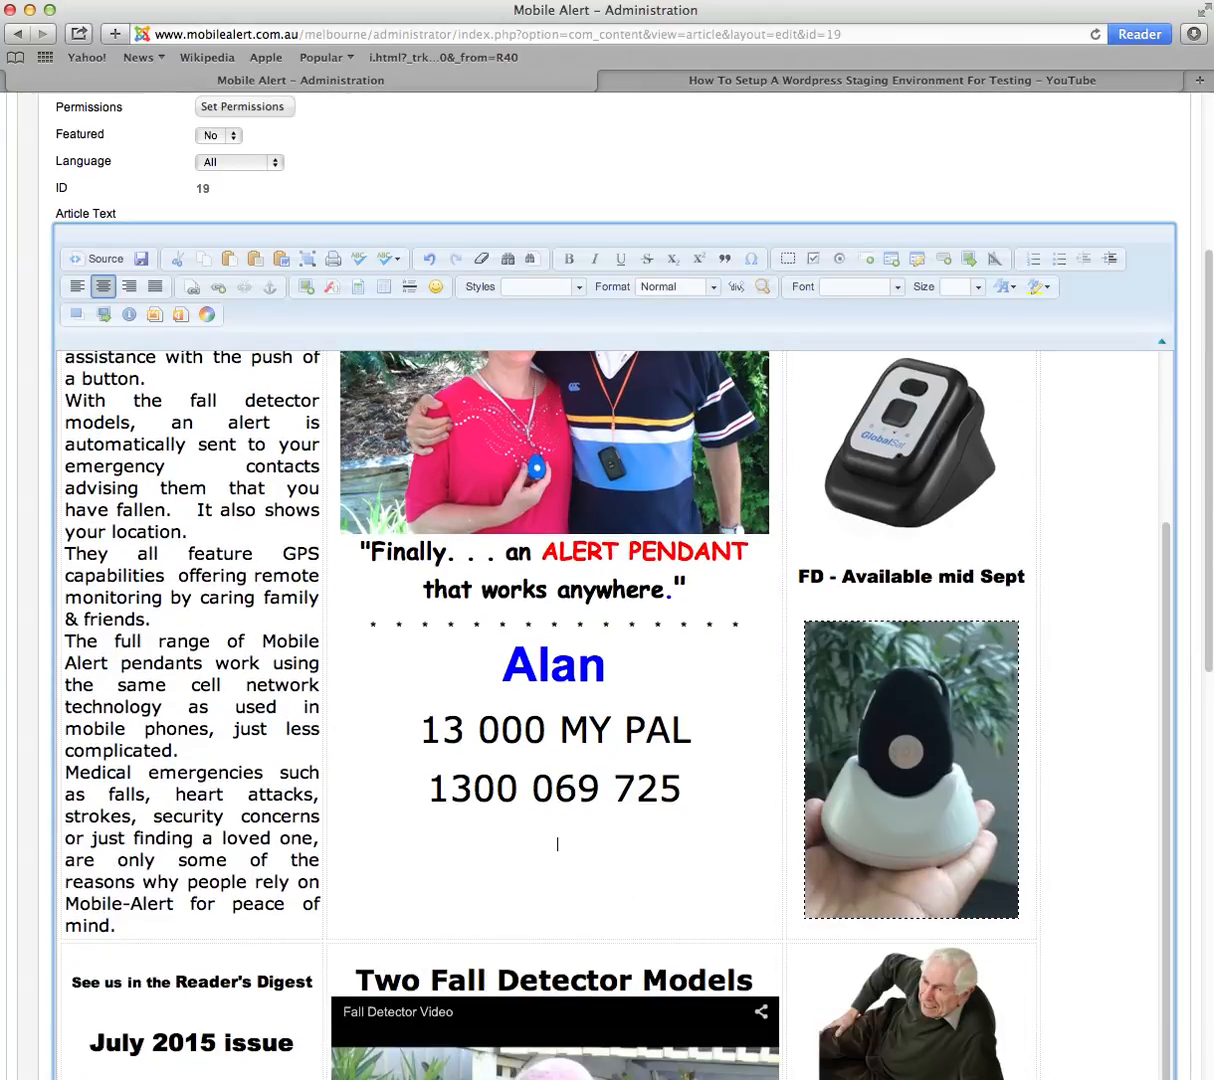
pyautogui.press('Return')
pyautogui.press('Return')
pyautogui.press('Return')
pyautogui.press('Return')
pyautogui.press('Return')
pyautogui.press('Return')
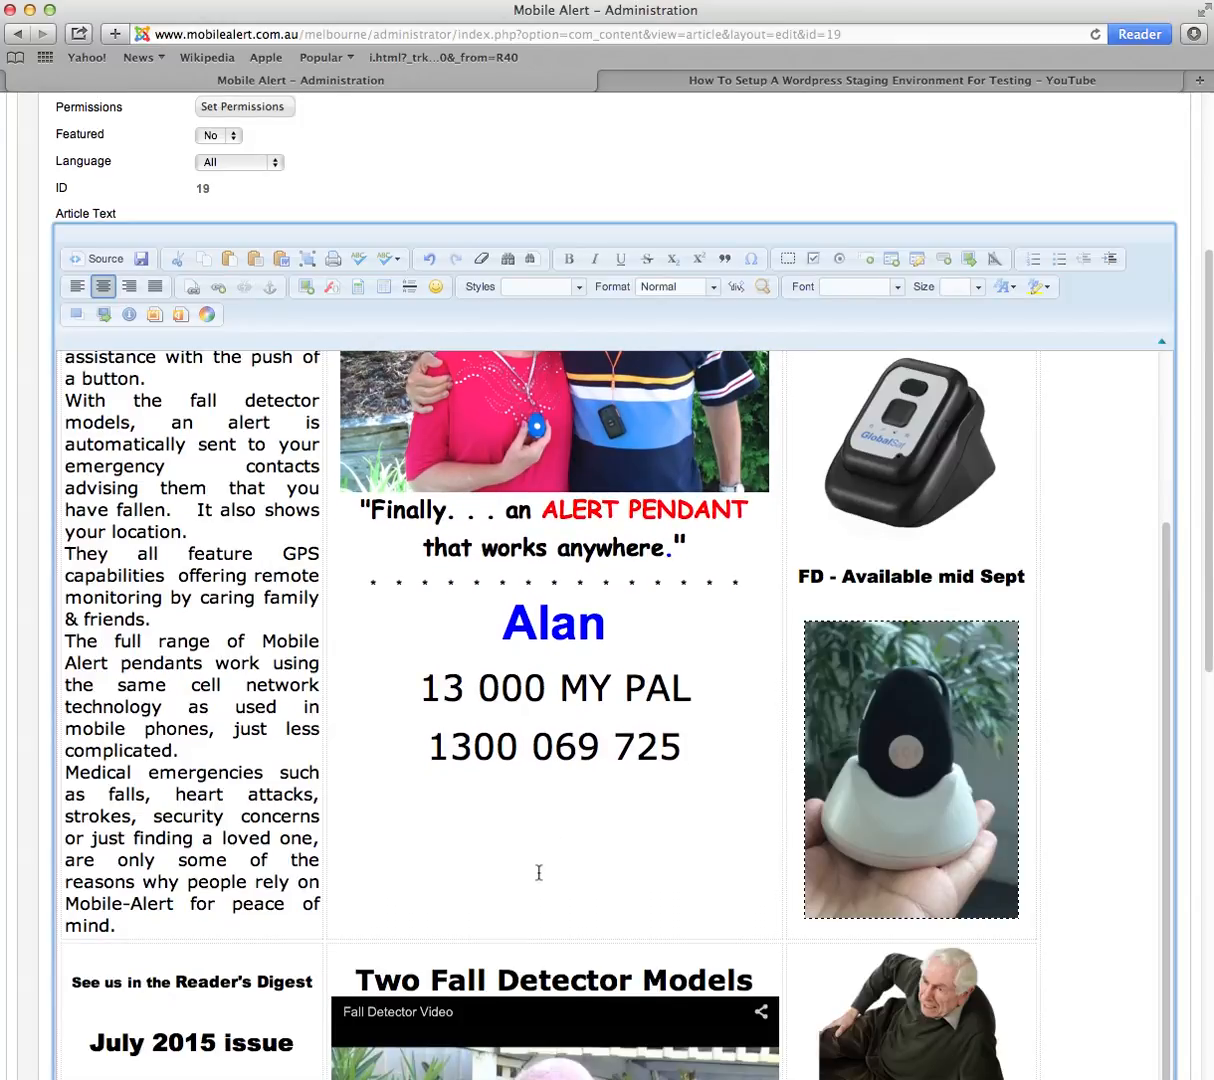
pyautogui.scroll(5, 538, 873)
pyautogui.scroll(-4, 548, 772)
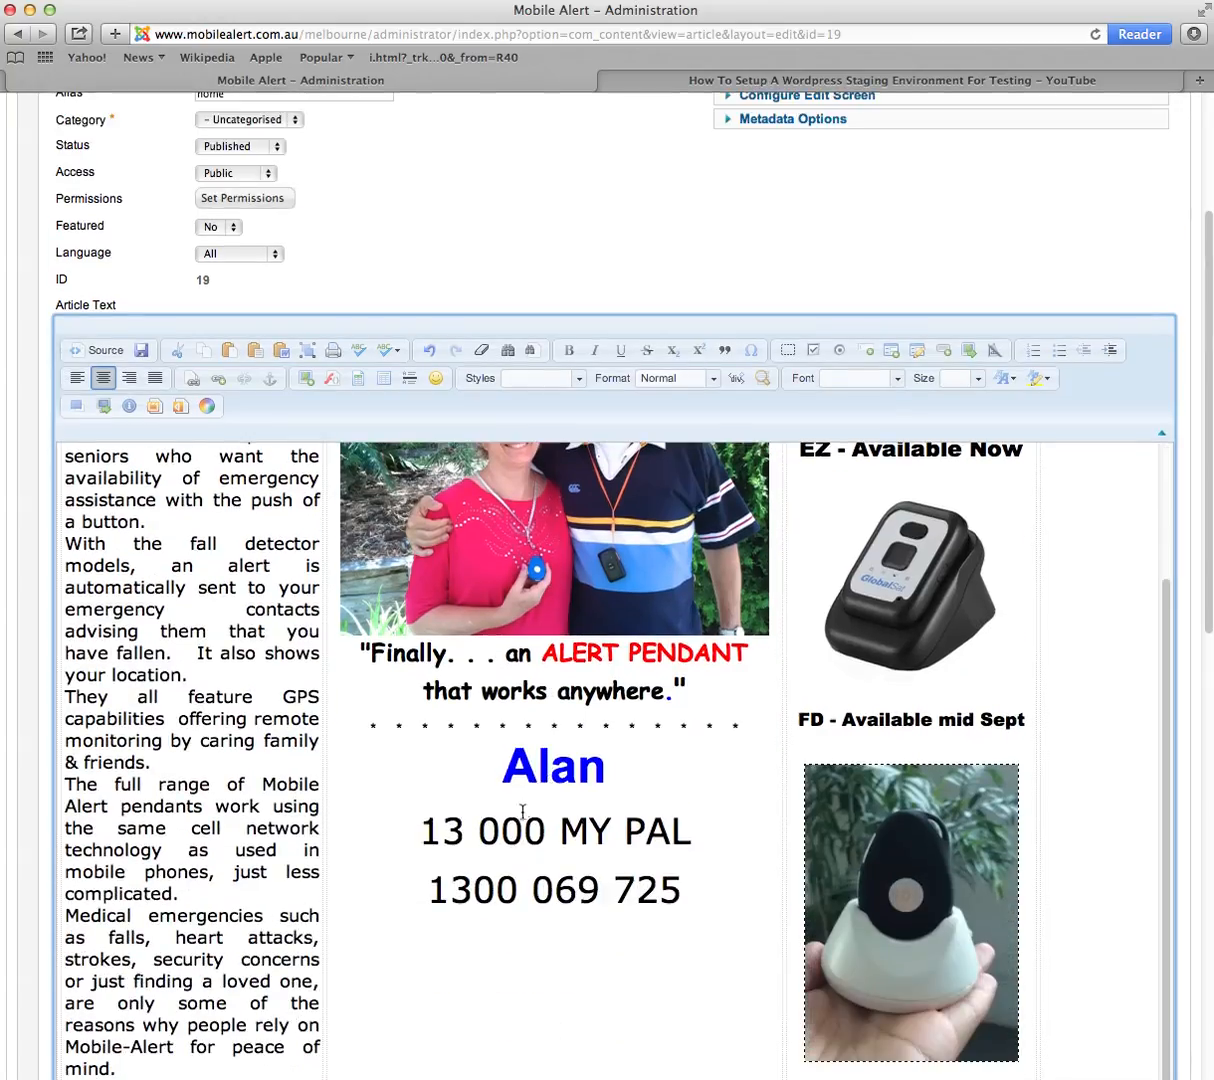
pyautogui.press('Return')
pyautogui.press('Return')
pyautogui.press('Return')
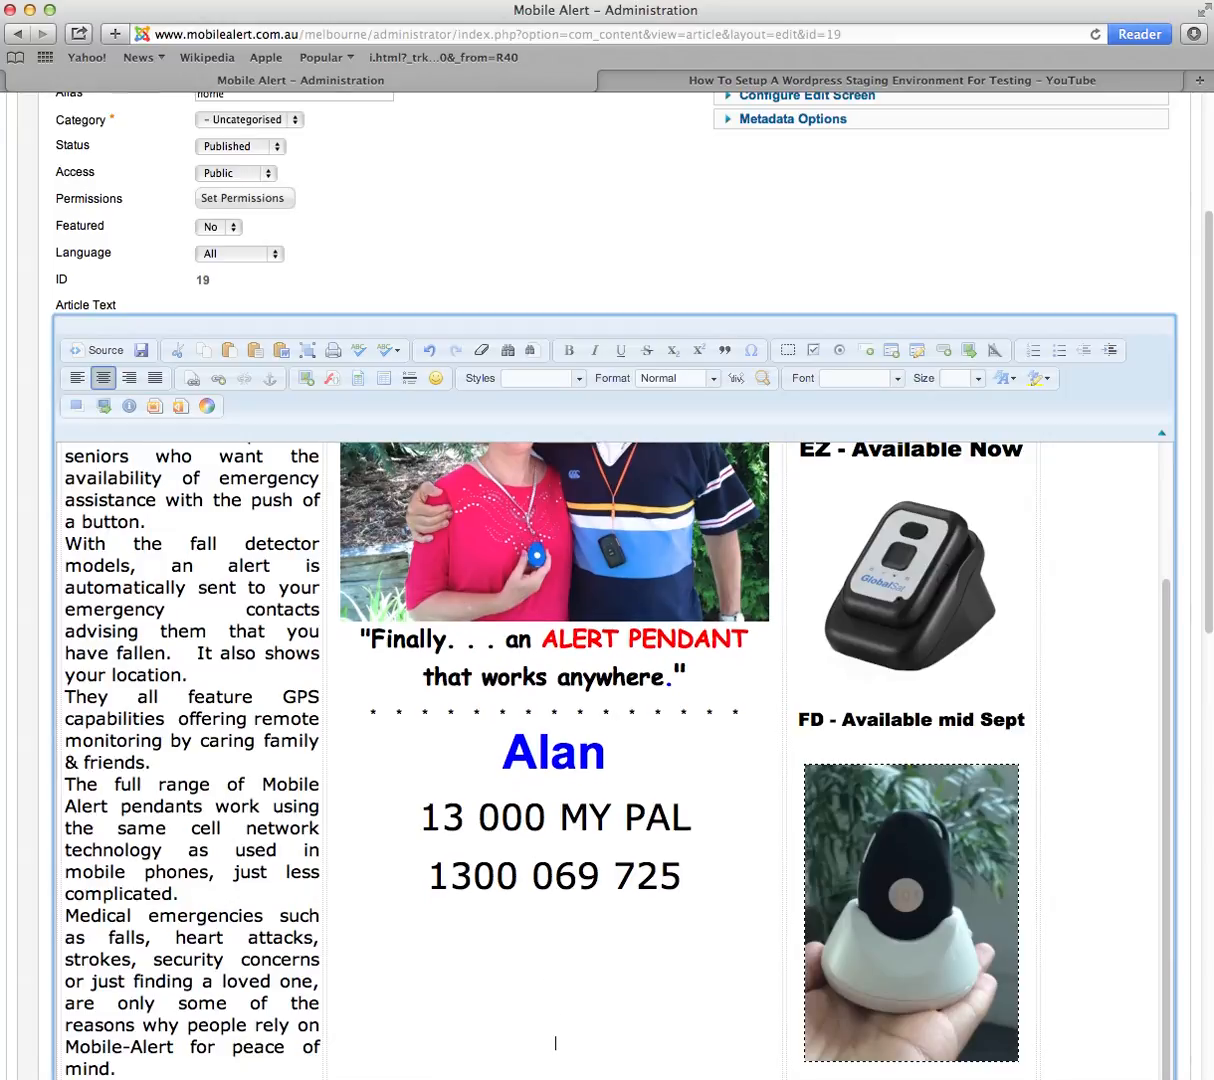
# Step: Save and close the HOME article with Save & Close
pyautogui.scroll(5, 592, 866)
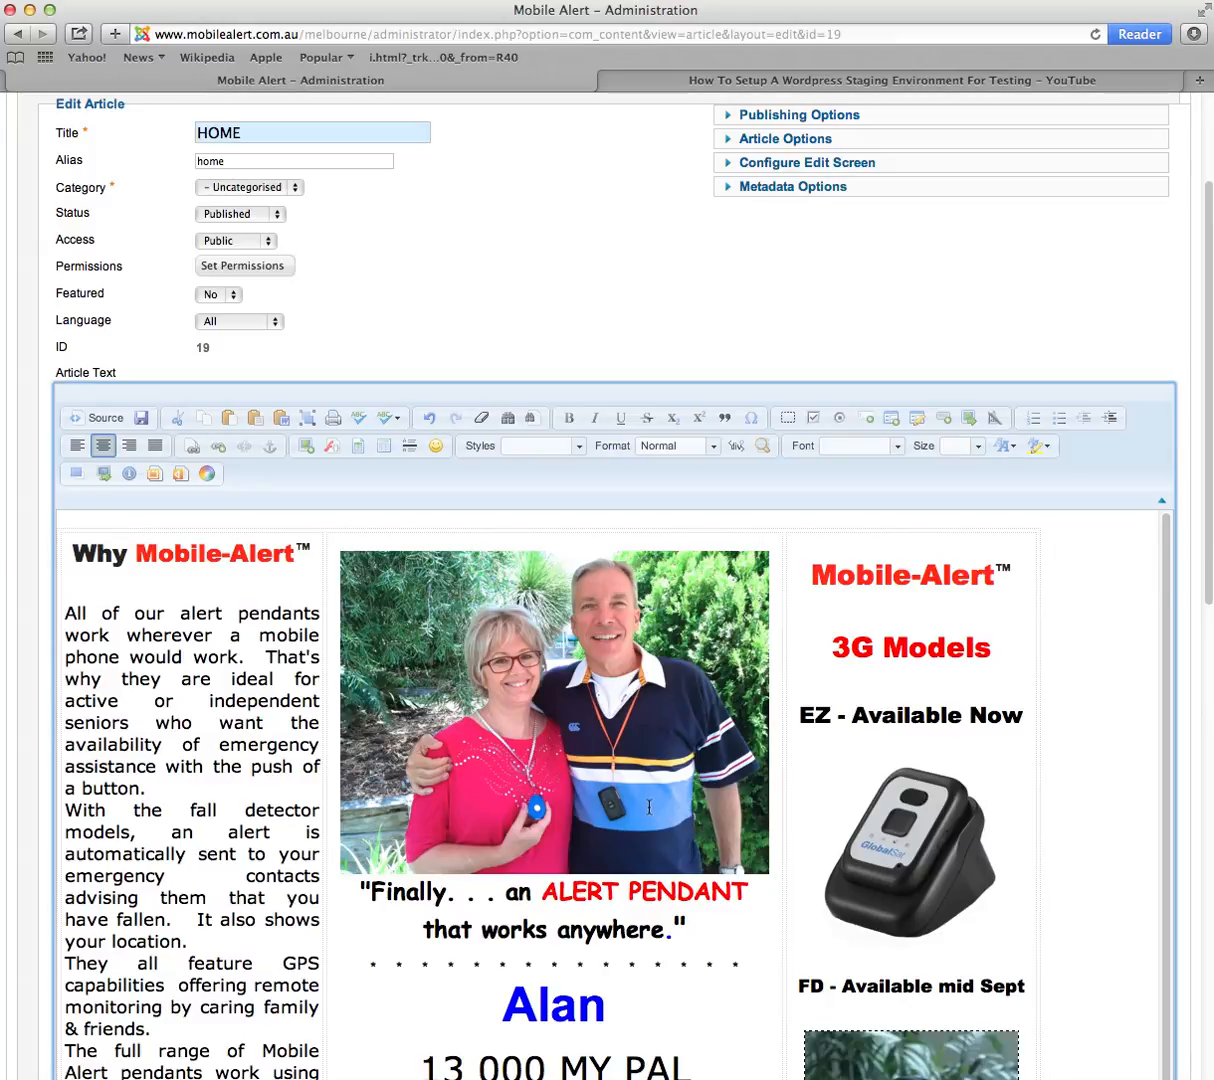
pyautogui.scroll(-3, 644, 806)
pyautogui.scroll(-5, 643, 808)
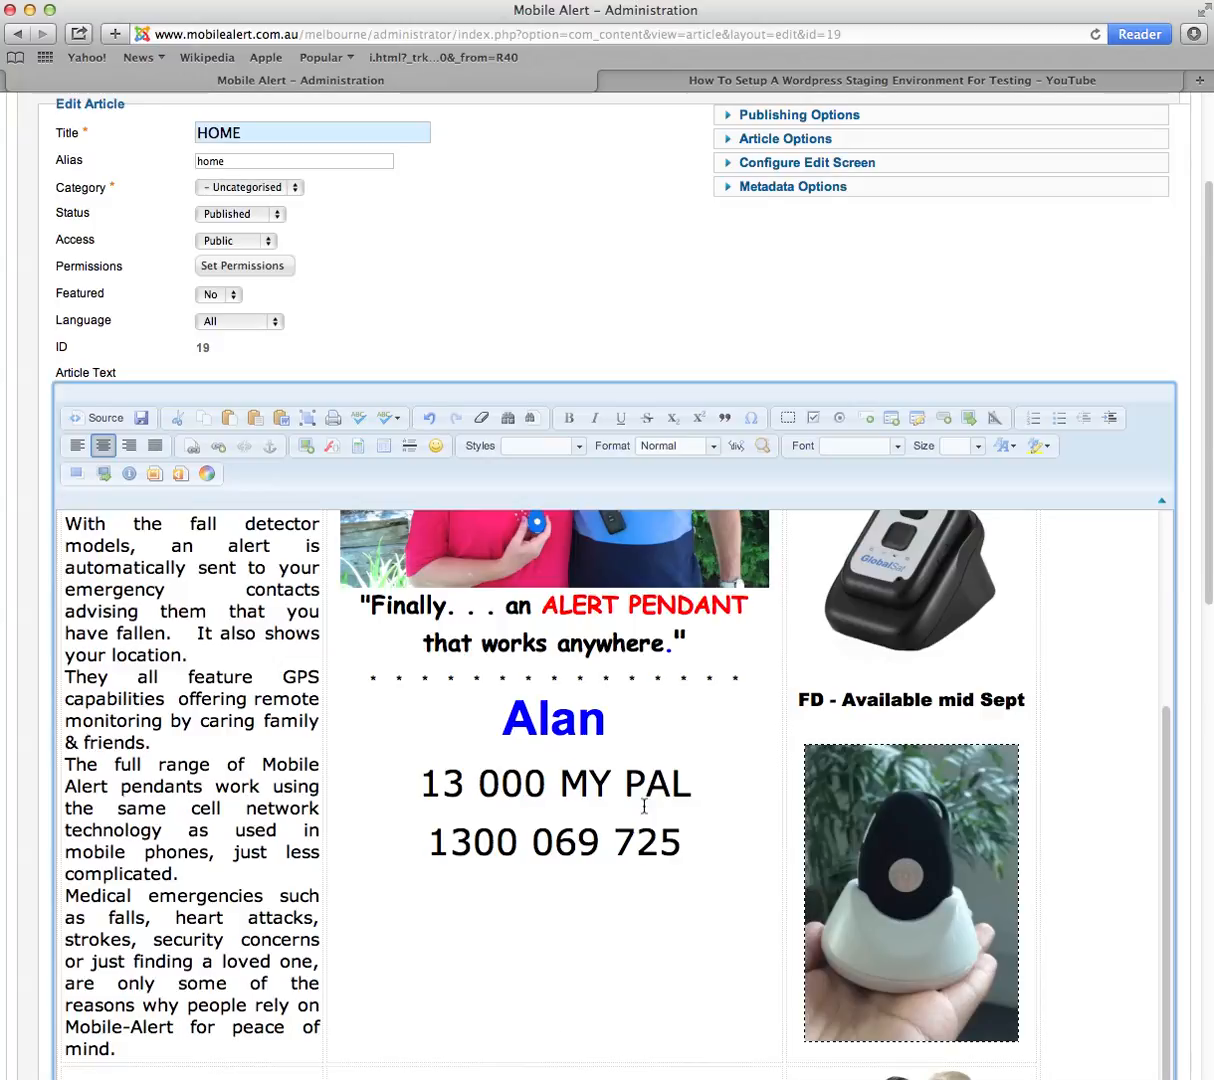
pyautogui.scroll(9, 633, 795)
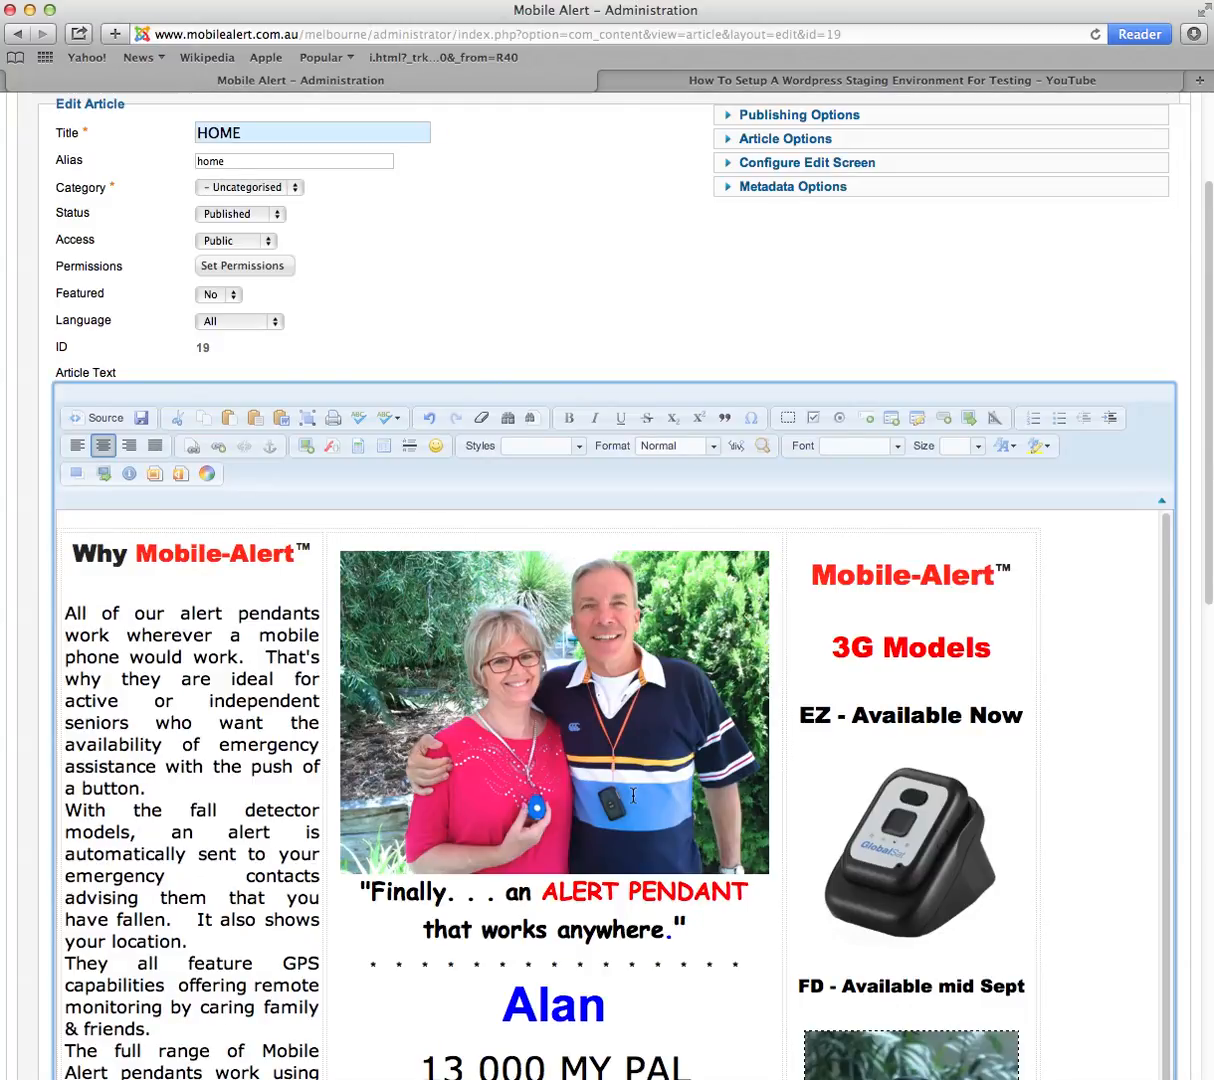
pyautogui.scroll(-3, 633, 795)
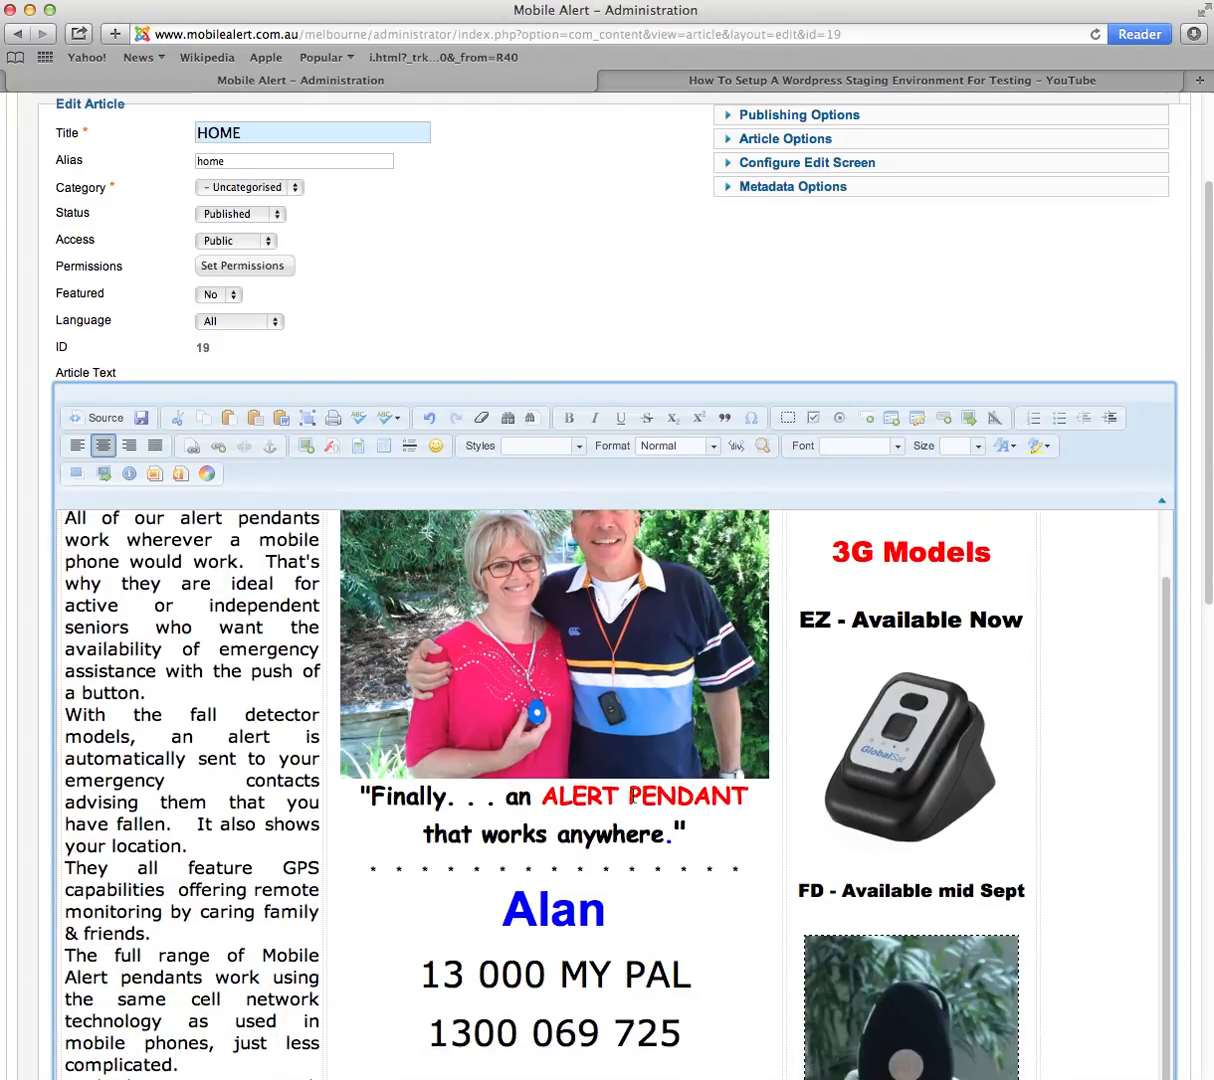
pyautogui.scroll(-2, 633, 795)
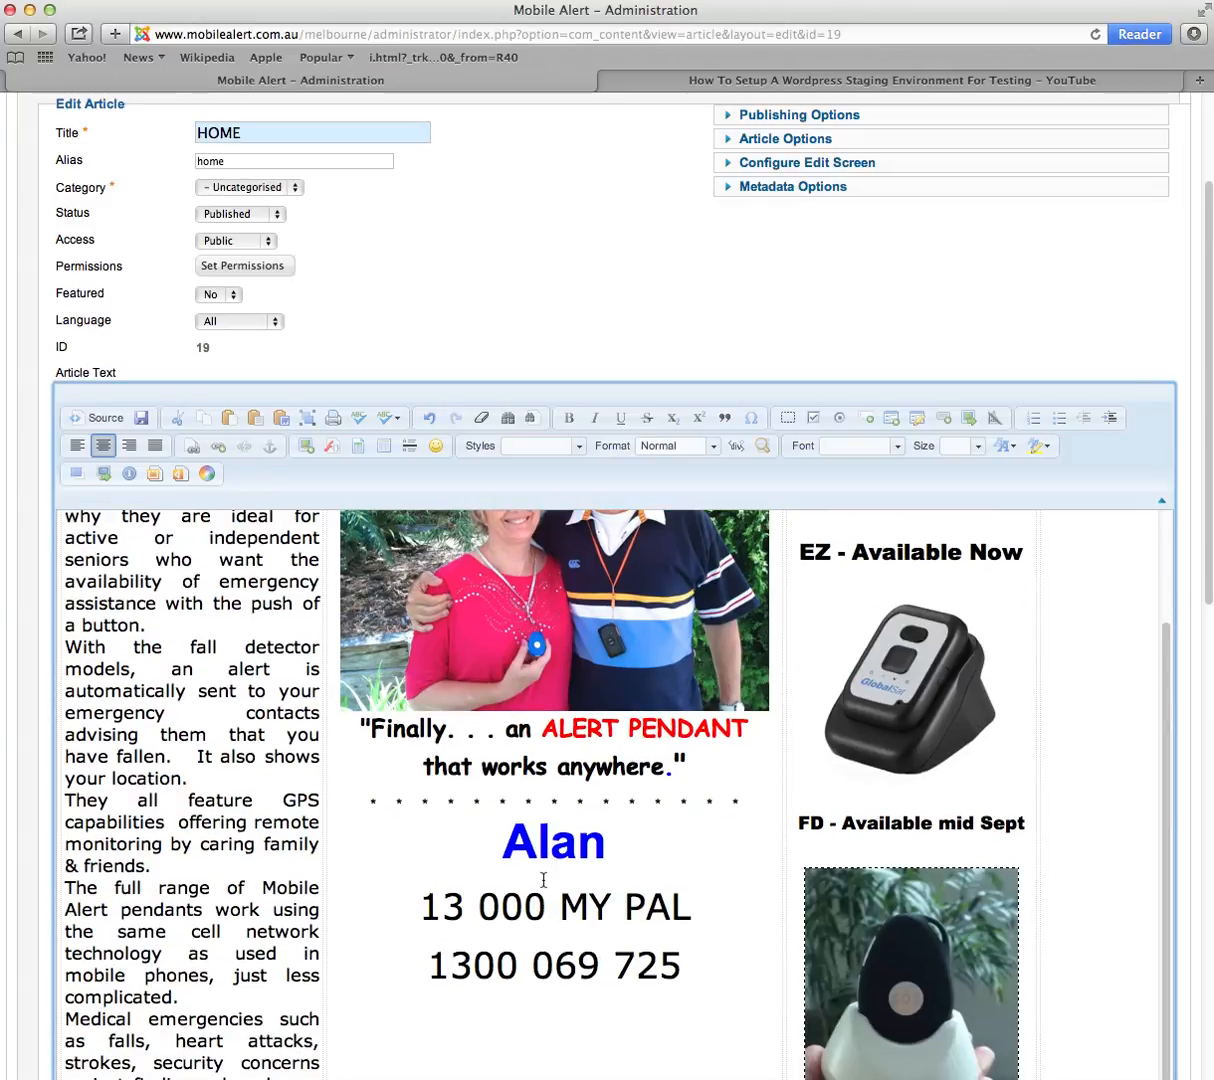
pyautogui.scroll(-5, 543, 880)
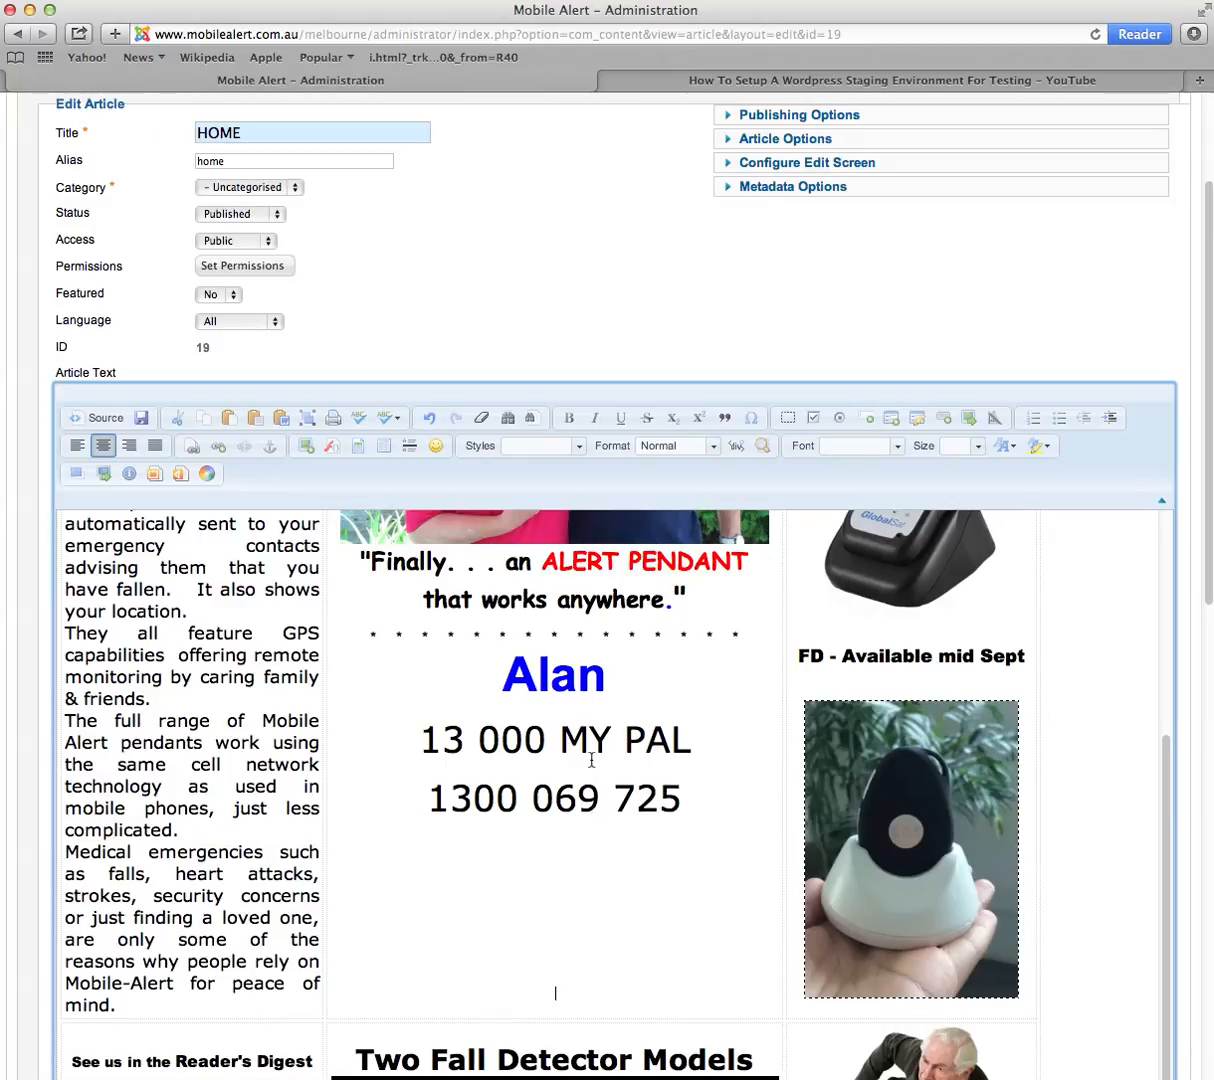
pyautogui.scroll(8, 591, 760)
pyautogui.scroll(5, 875, 520)
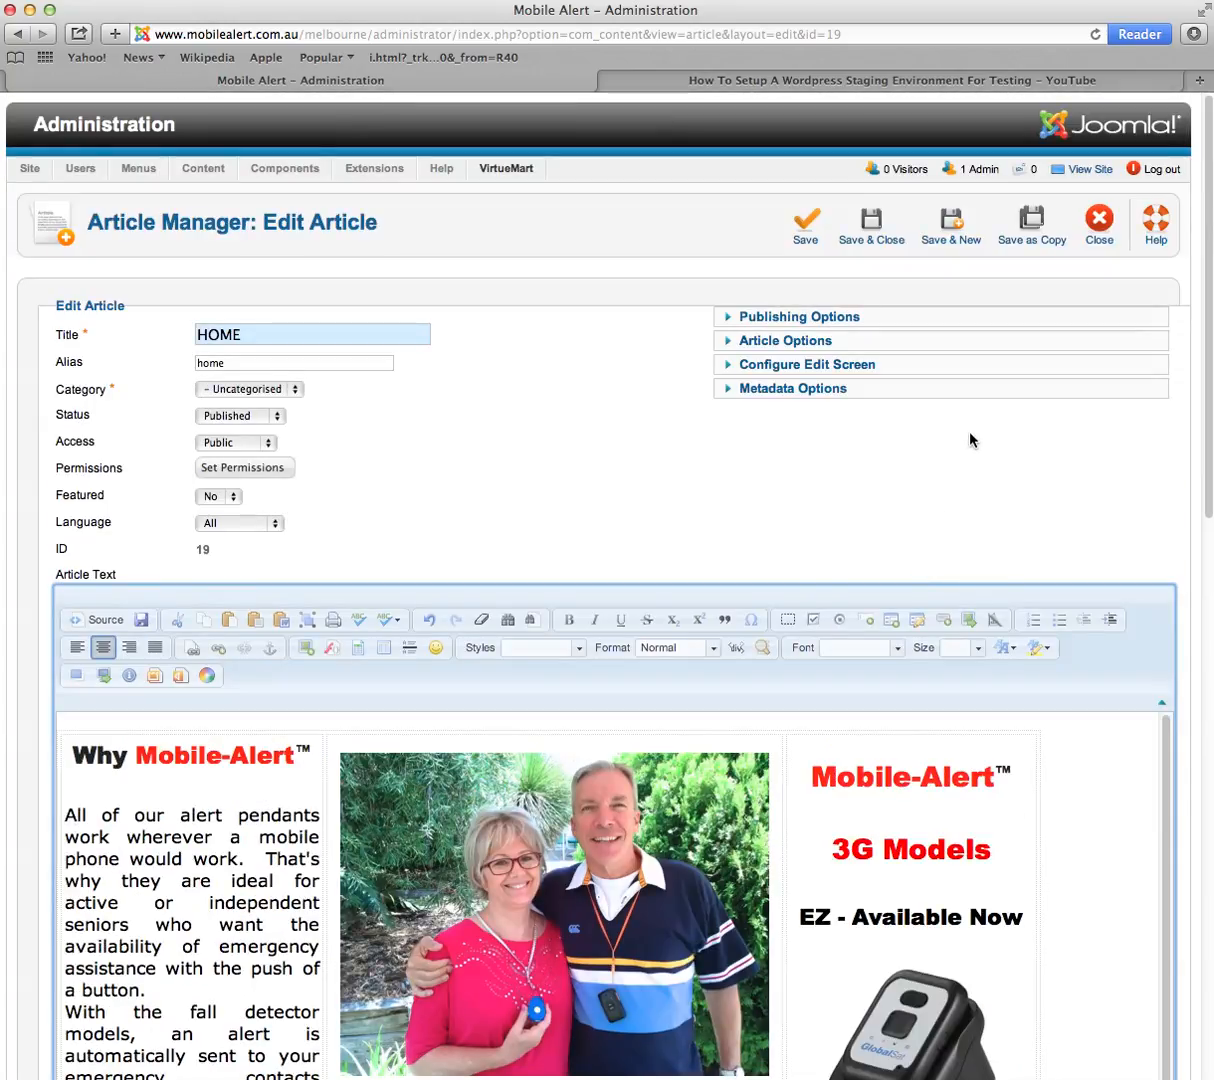
pyautogui.click(822, 224)
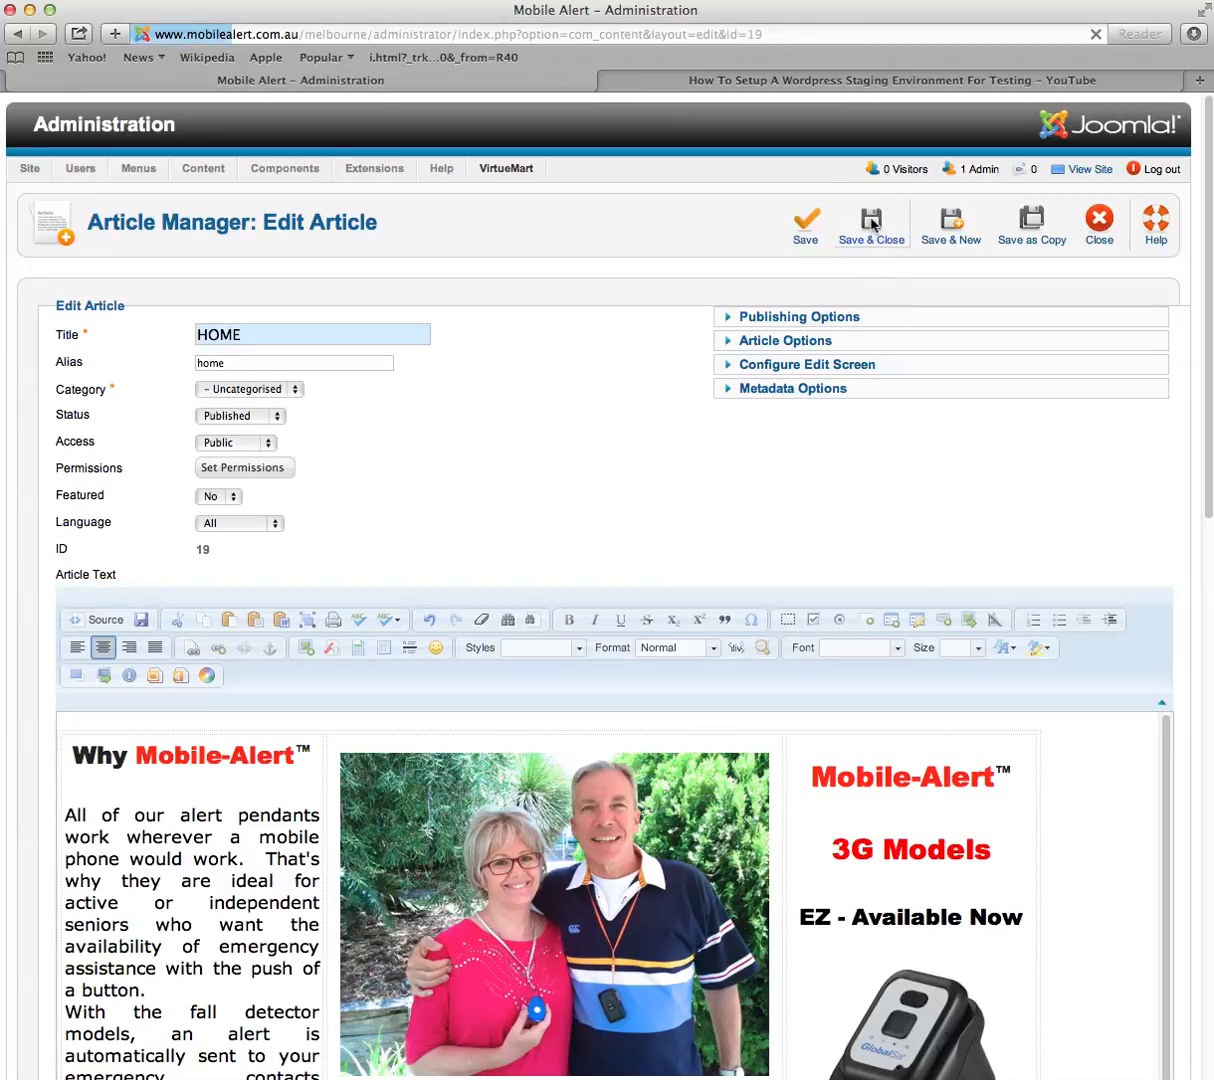